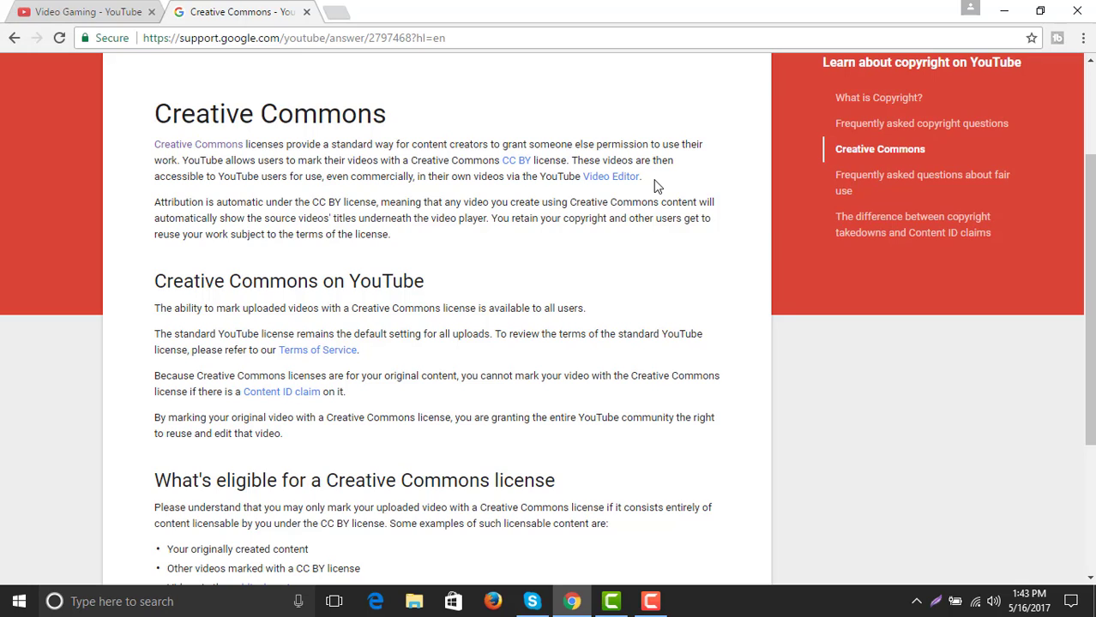
Search YouTube for "sports" and filter the results to Creative Commons videos.
{"action": "left_click", "coordinate": [107, 16]}
{"action": "left_click", "coordinate": [324, 73]}
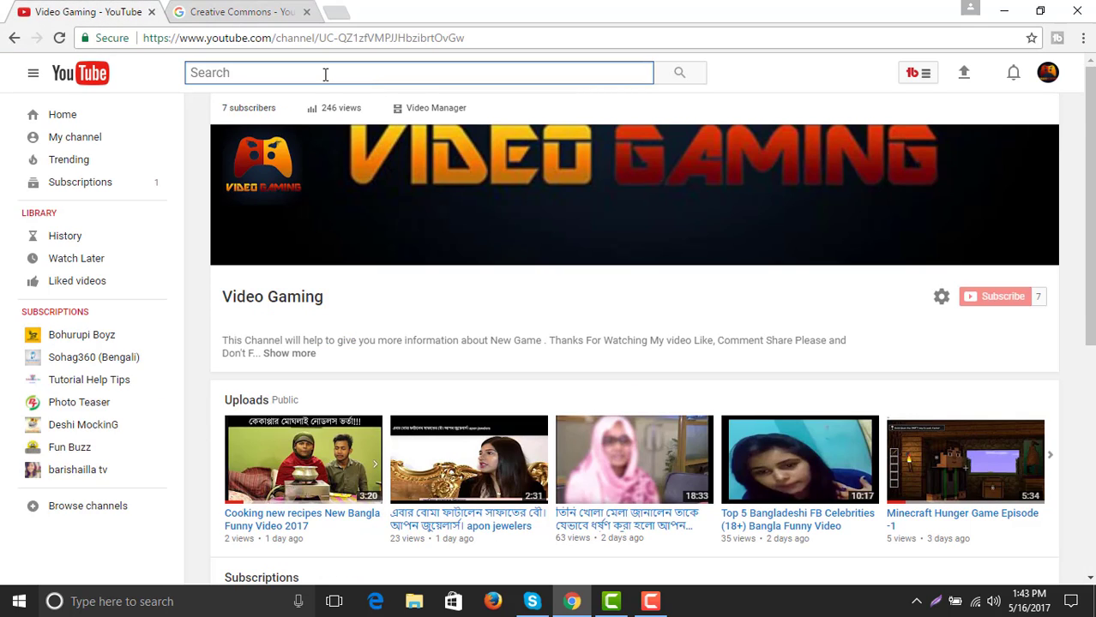
{"action": "type", "text": "s"}
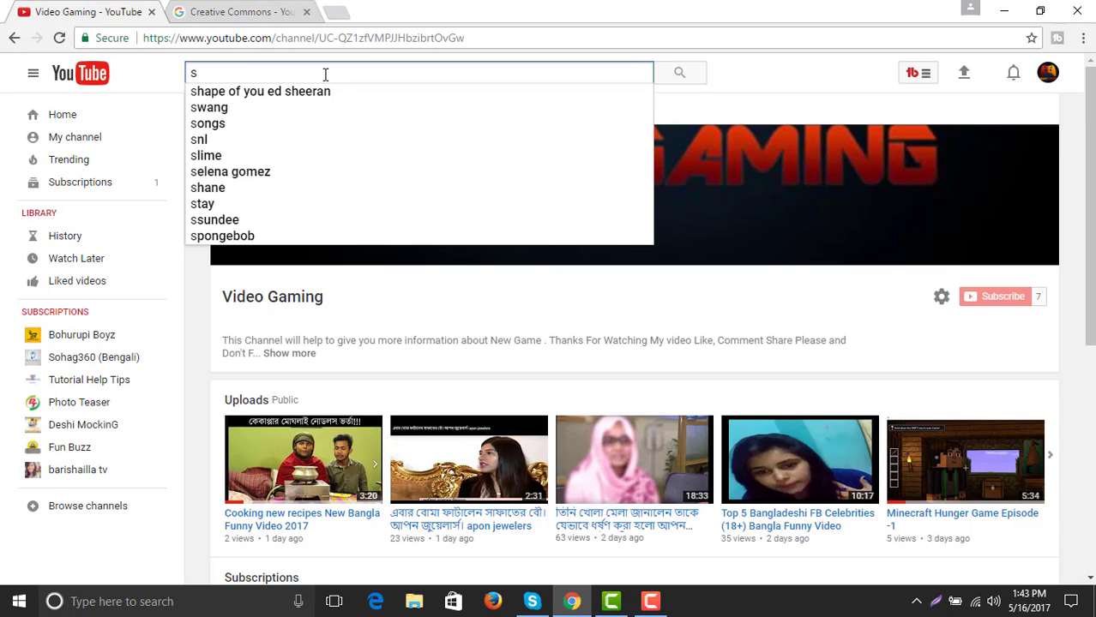
{"action": "type", "text": "po"}
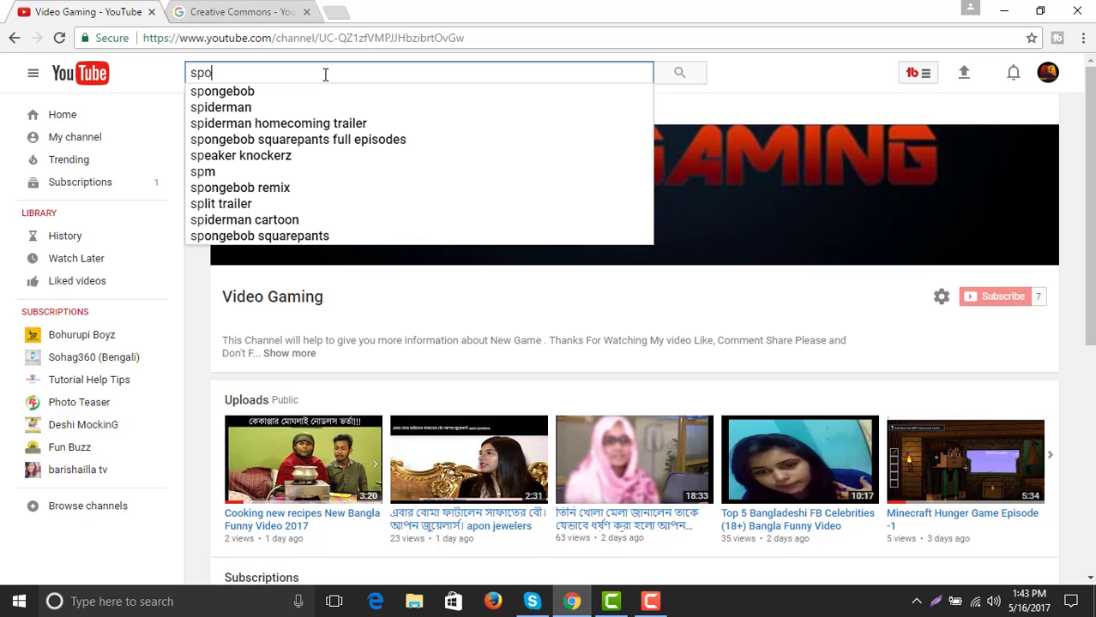
{"action": "type", "text": "rts"}
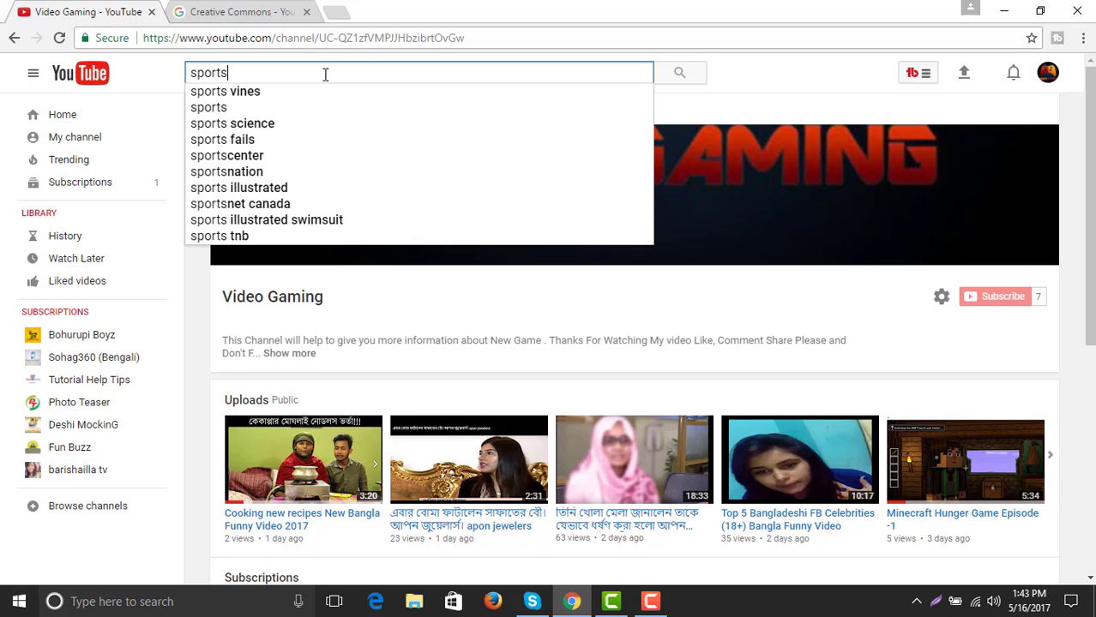
{"action": "key", "text": "Return"}
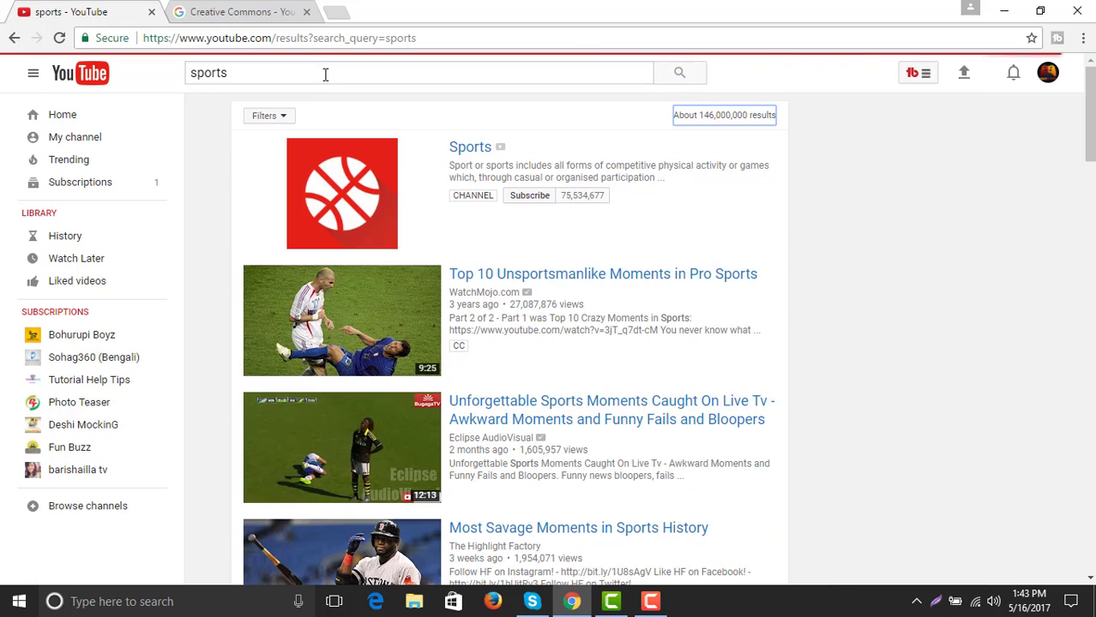
{"action": "left_click", "coordinate": [282, 120]}
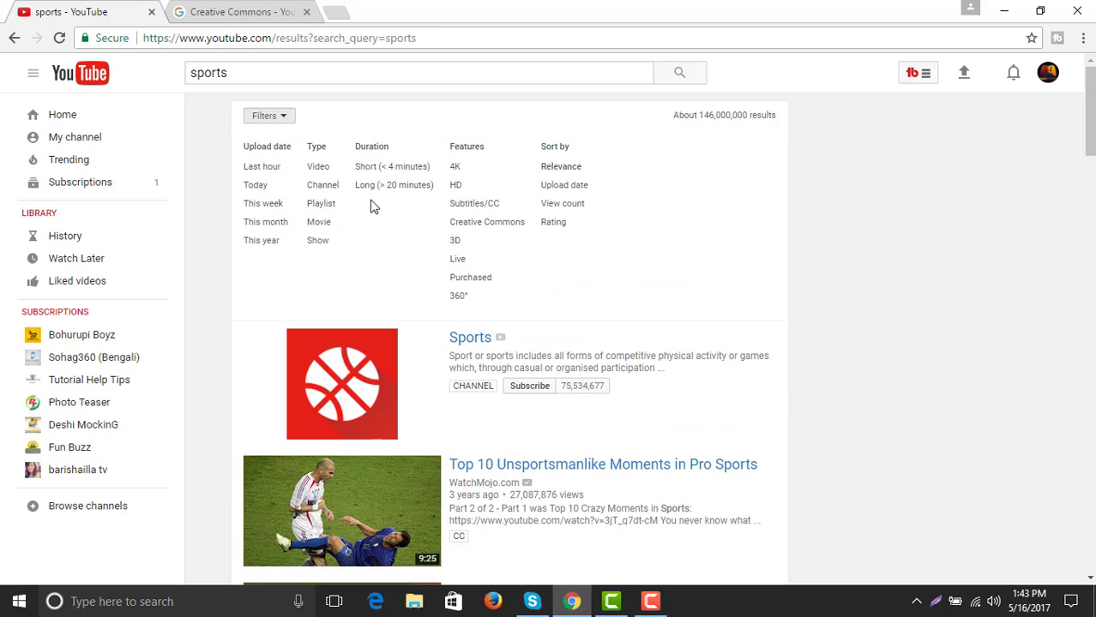
{"action": "left_click", "coordinate": [497, 223]}
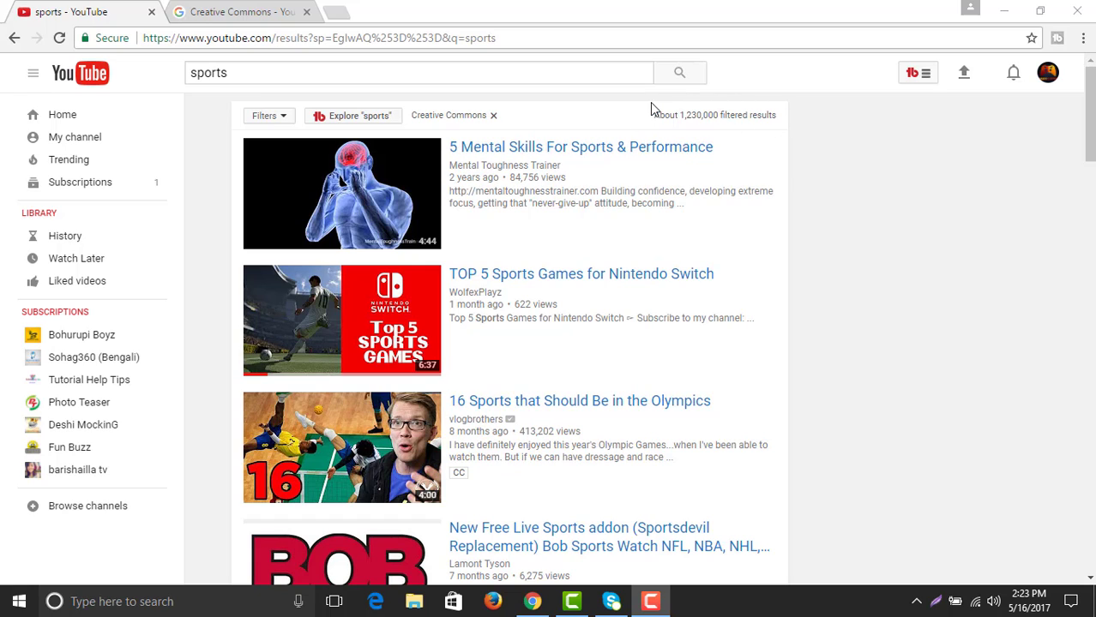
Open the video "TOP 5 Sports Games for Nintendo Switch", pause it and expand its description to check the license.
{"action": "left_click", "coordinate": [599, 275]}
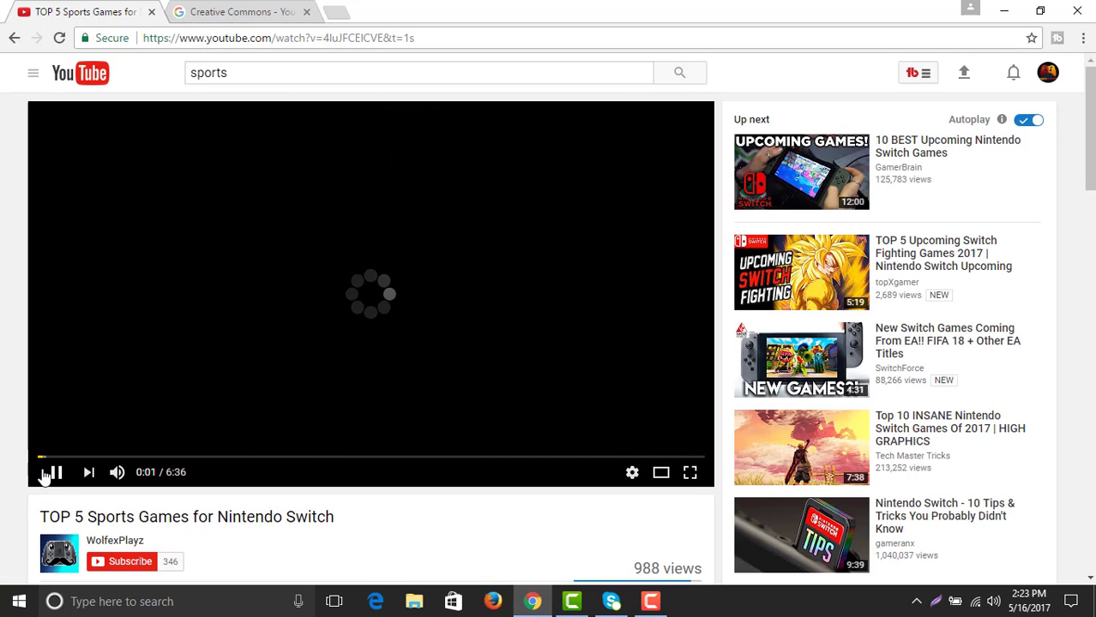
{"action": "left_click", "coordinate": [51, 473]}
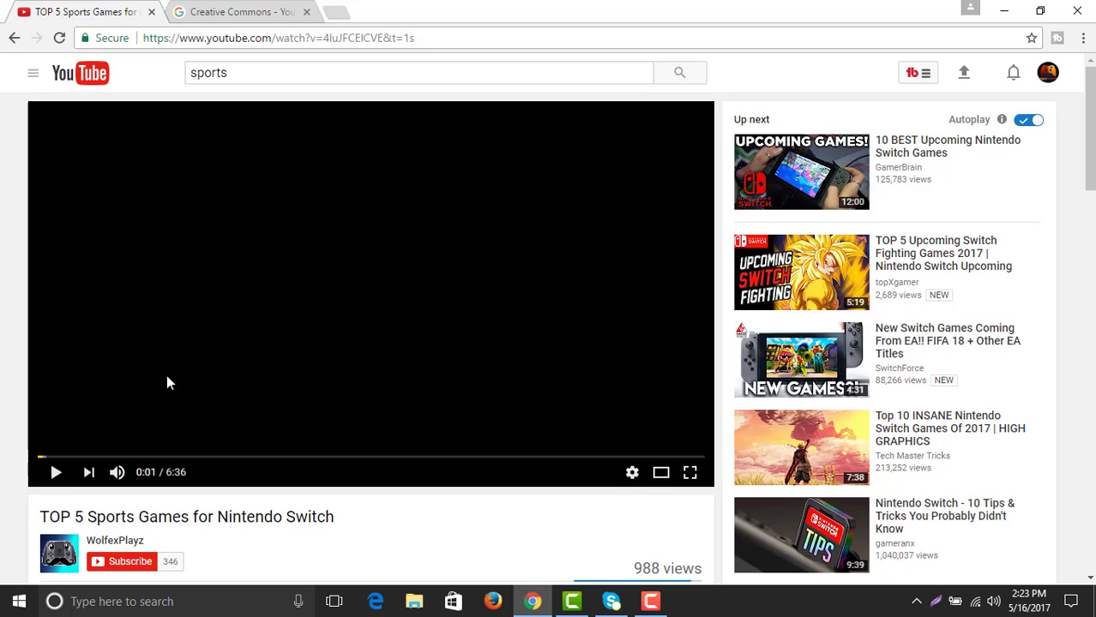
{"action": "scroll", "coordinate": [167, 374], "scroll_direction": "down", "scroll_amount": 4}
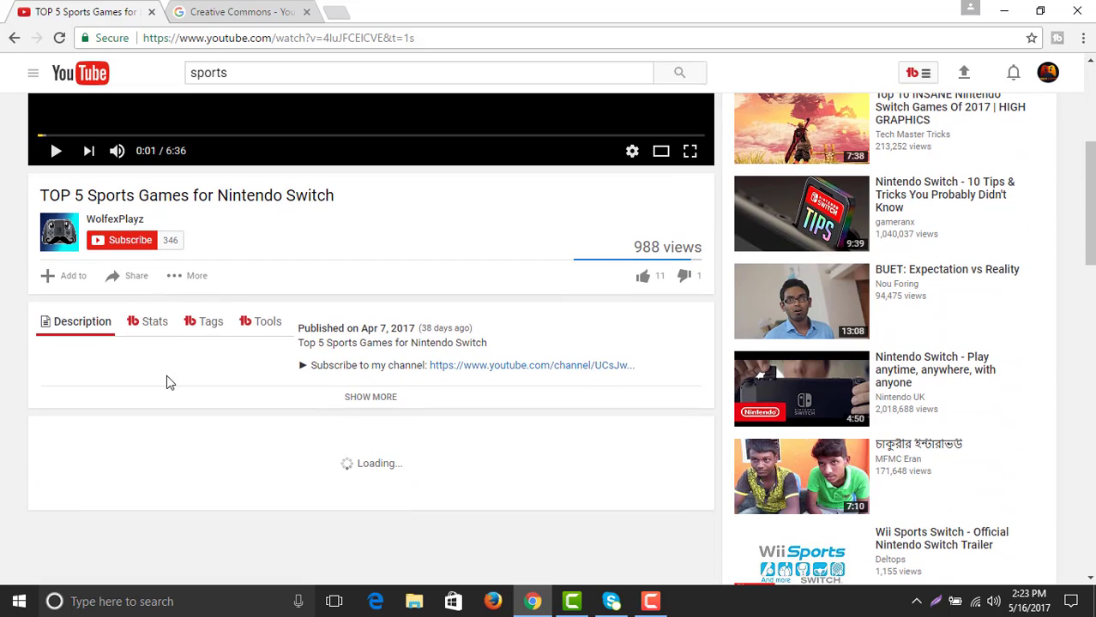
{"action": "left_click", "coordinate": [377, 400]}
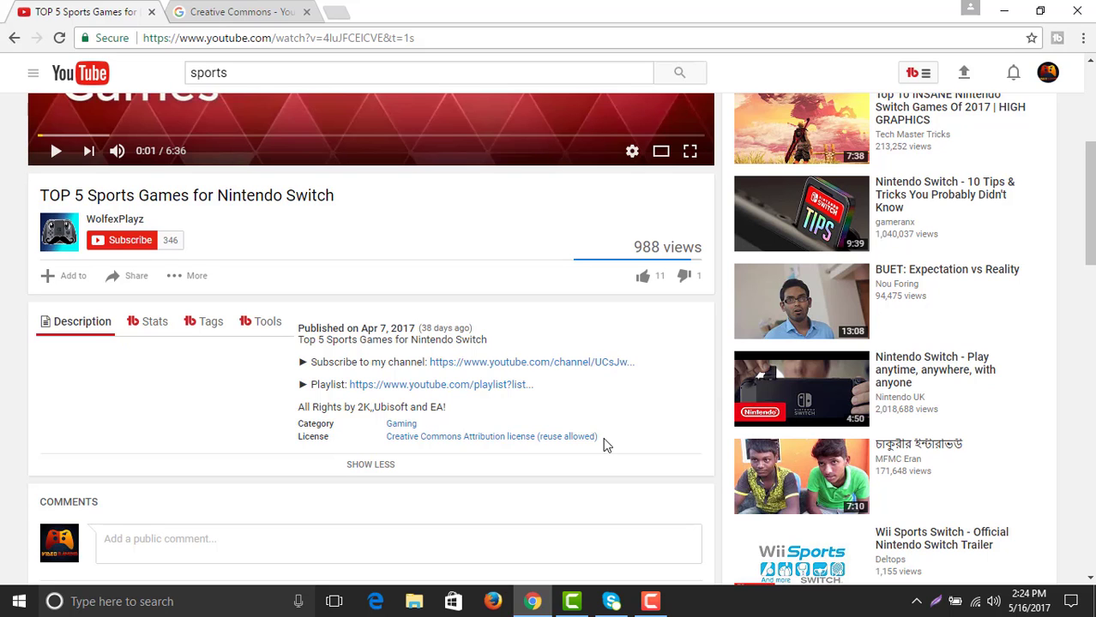
Go to the channel's Creator Studio and open the Video Editor.
{"action": "scroll", "coordinate": [604, 444], "scroll_direction": "up", "scroll_amount": 4}
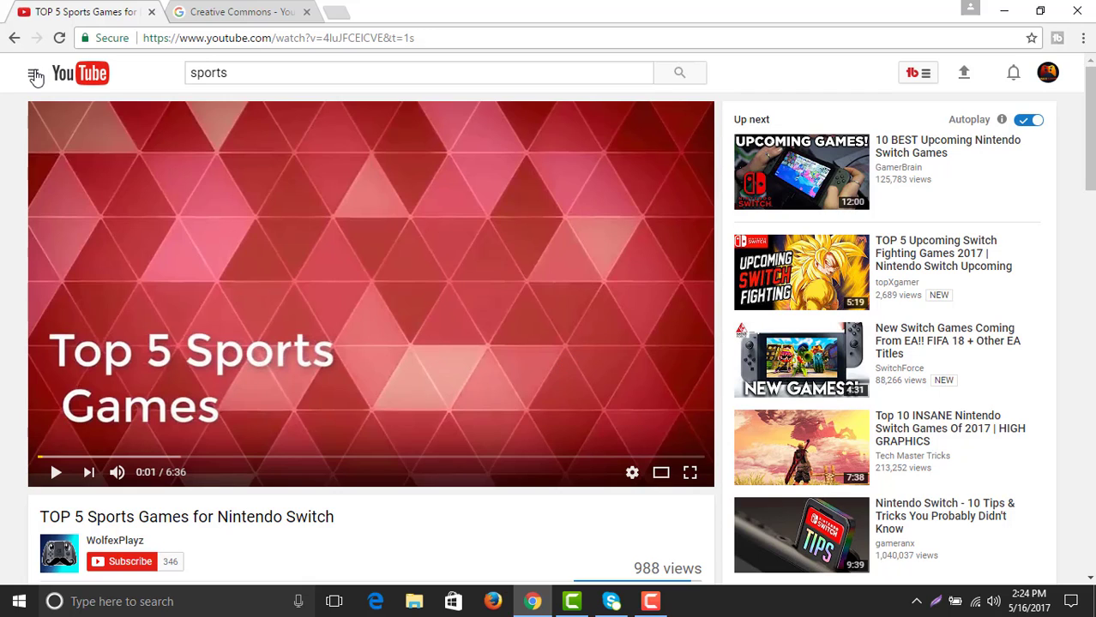
{"action": "left_click", "coordinate": [35, 75]}
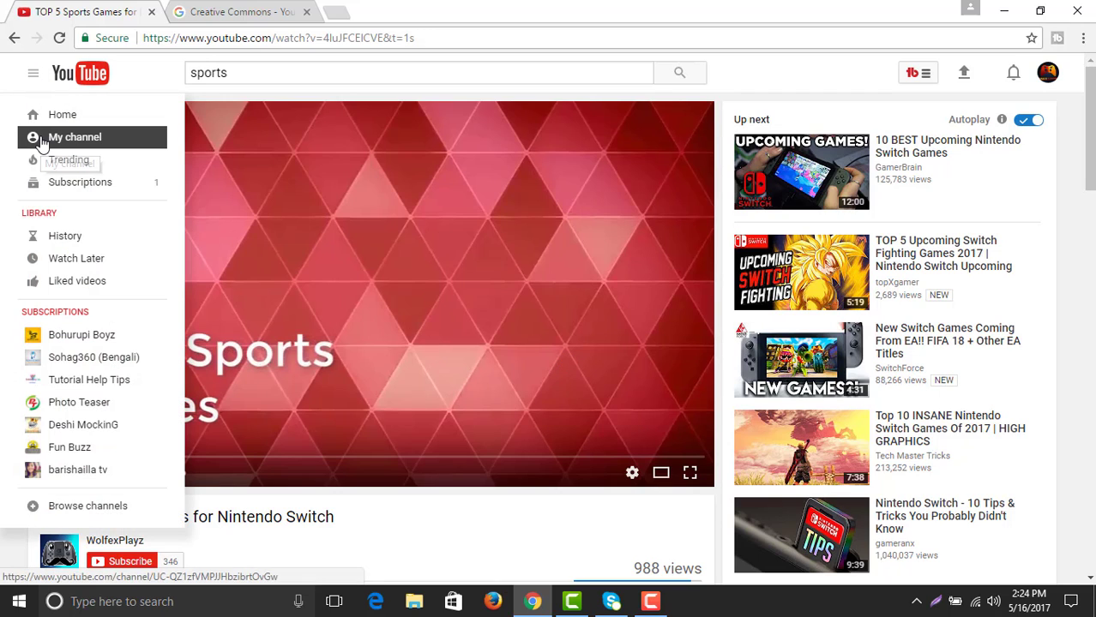
{"action": "left_click", "coordinate": [41, 142]}
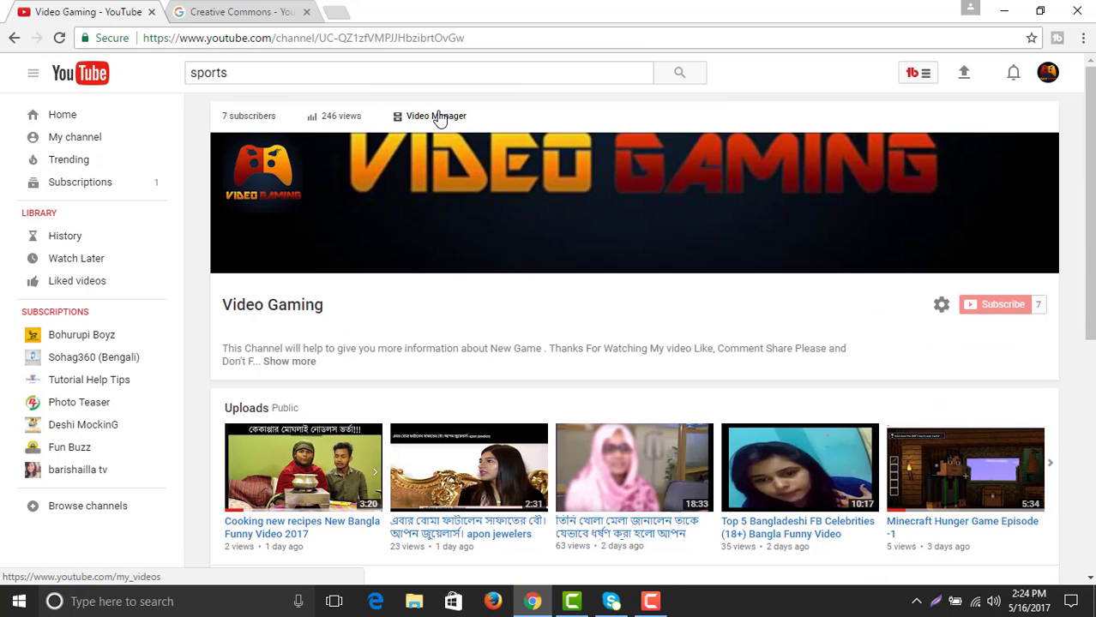
{"action": "left_click", "coordinate": [436, 116]}
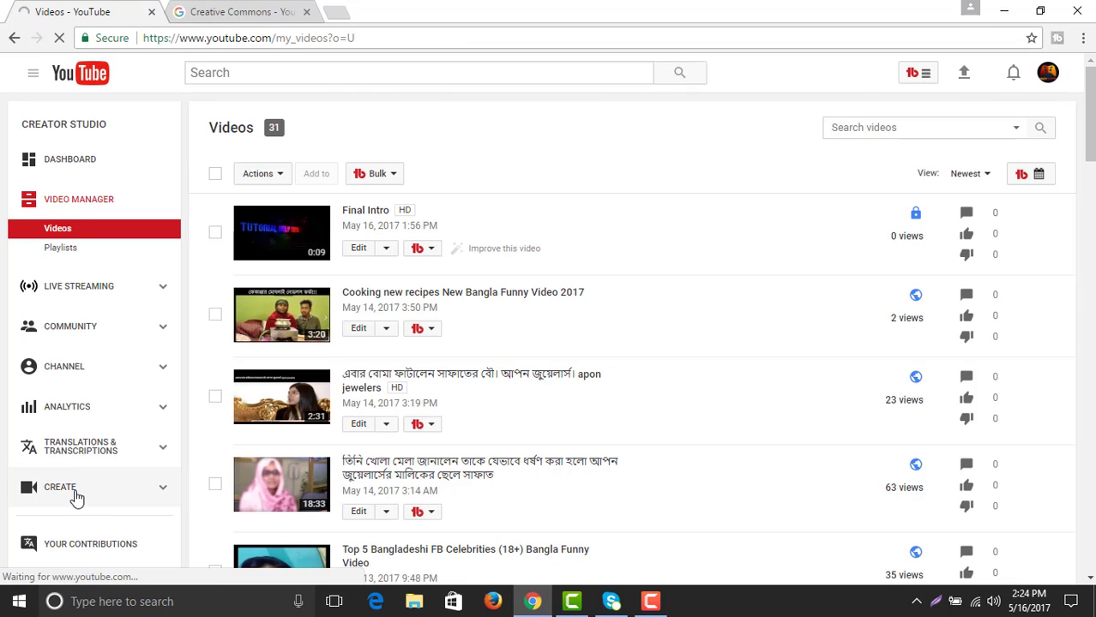
{"action": "left_click", "coordinate": [62, 487]}
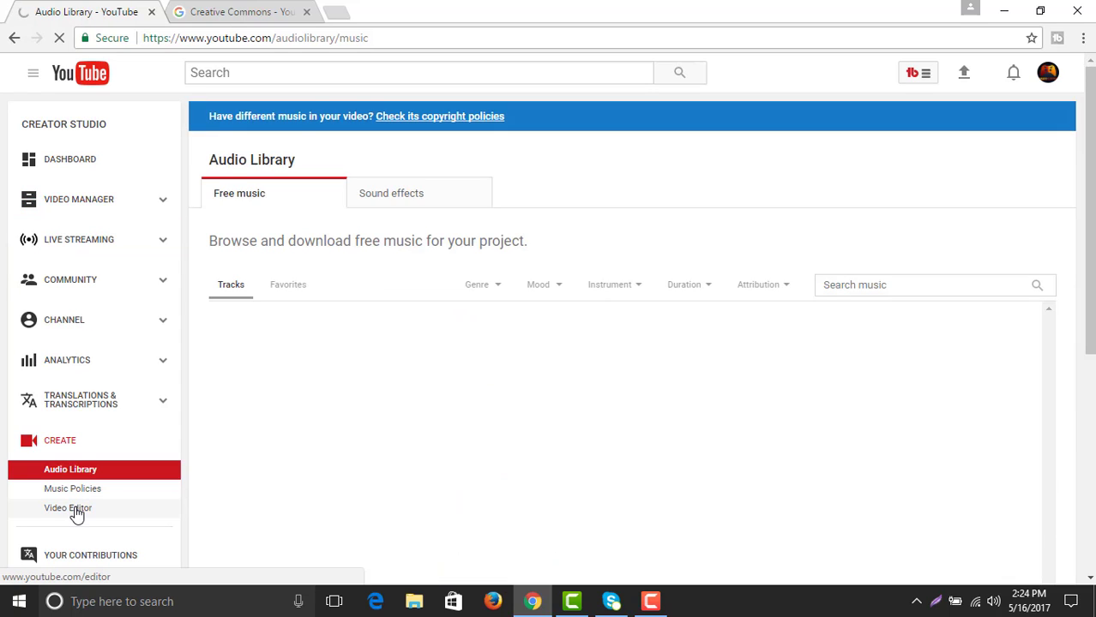
{"action": "left_click", "coordinate": [77, 510]}
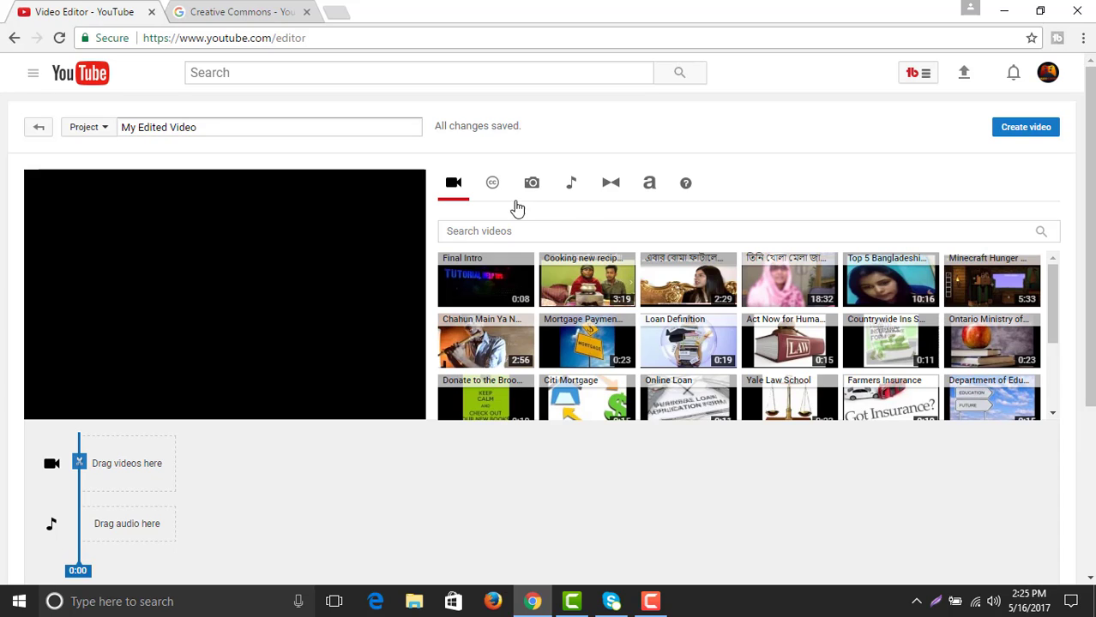
Add the Final Intro video to the empty video track of the project and pause the preview.
{"action": "mouse_move", "coordinate": [495, 278]}
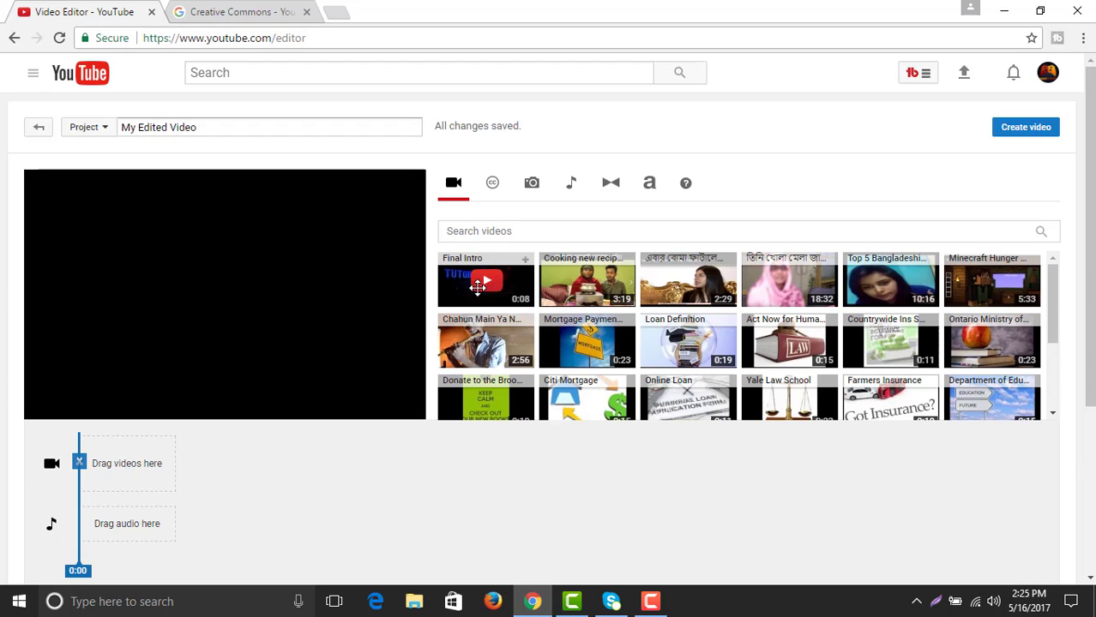
{"action": "left_click_drag", "start_coordinate": [496, 278], "coordinate": [127, 458]}
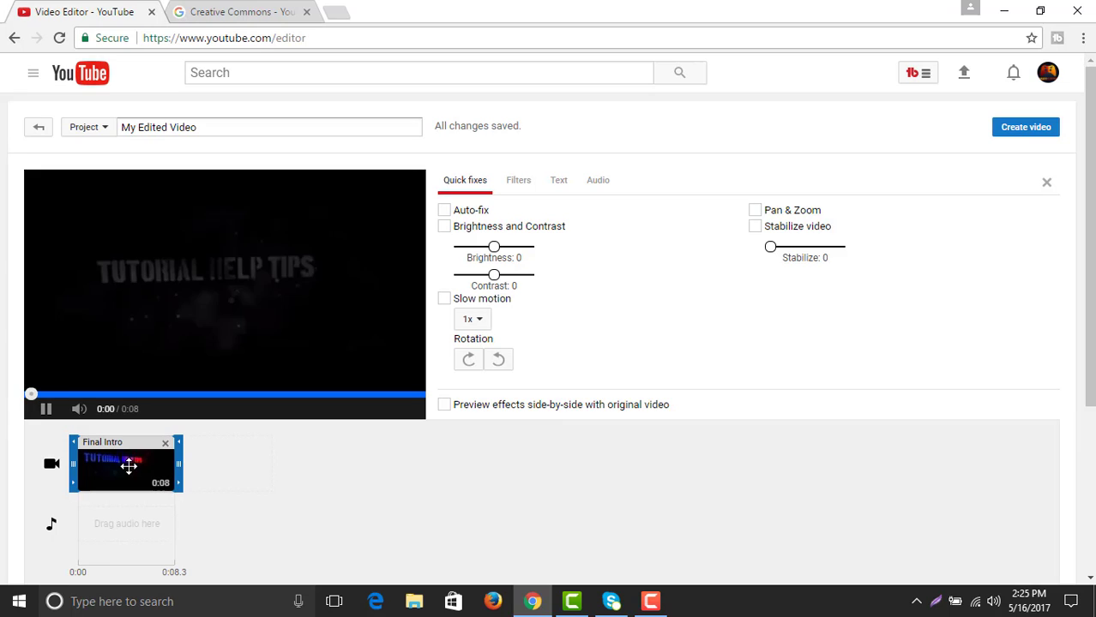
{"action": "left_click", "coordinate": [46, 409]}
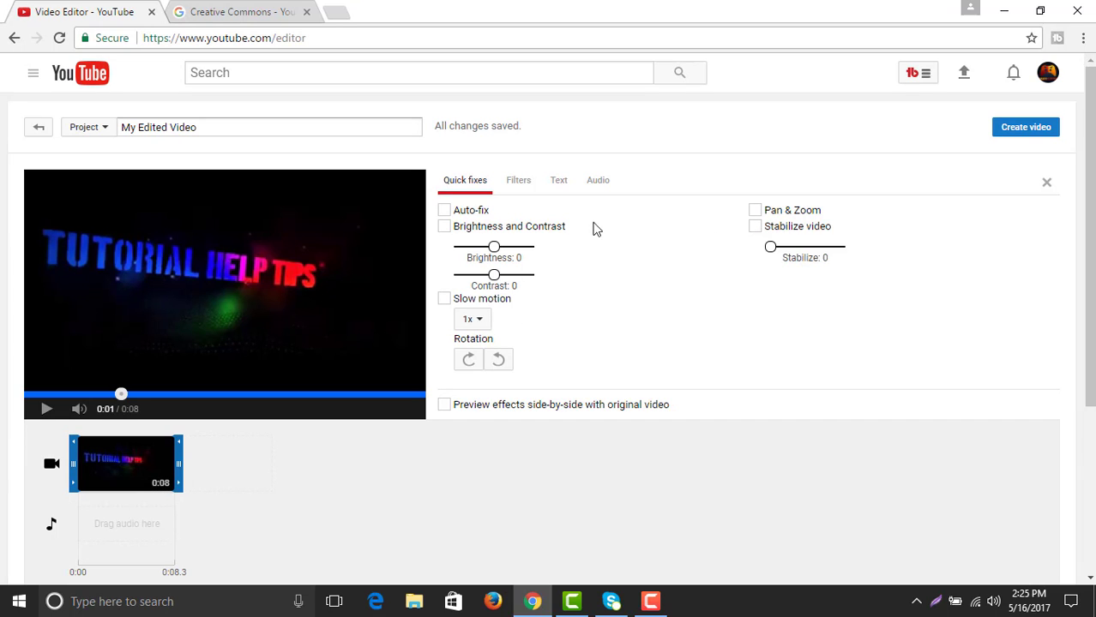
Look at the clip's filters, replace its placeholder overlay text with a first name, and pause the preview.
{"action": "left_click", "coordinate": [514, 180]}
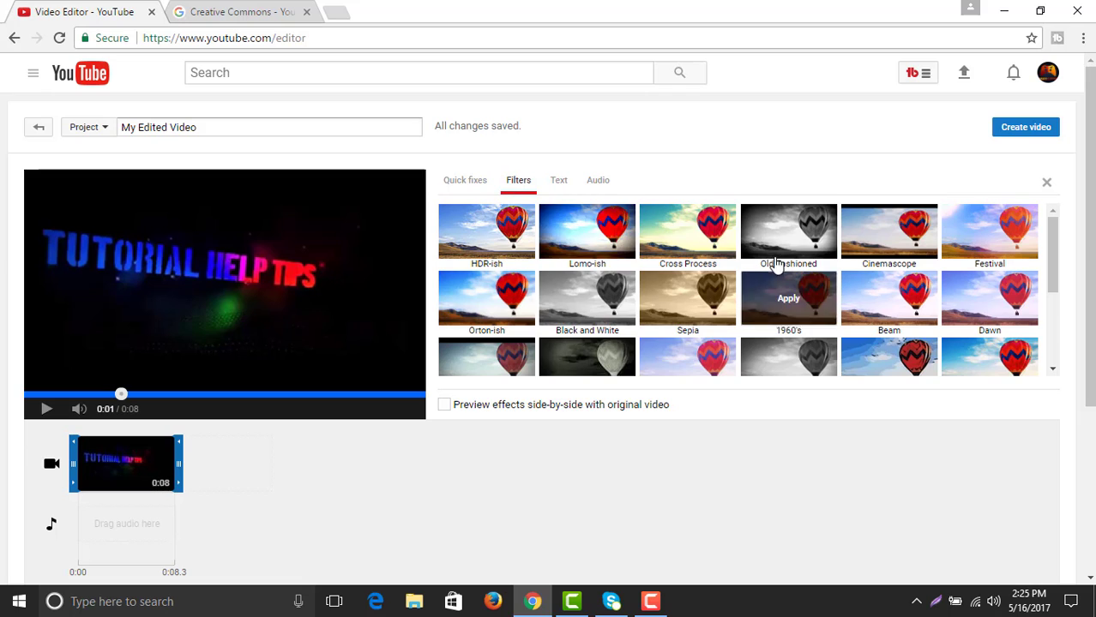
{"action": "left_click", "coordinate": [558, 180]}
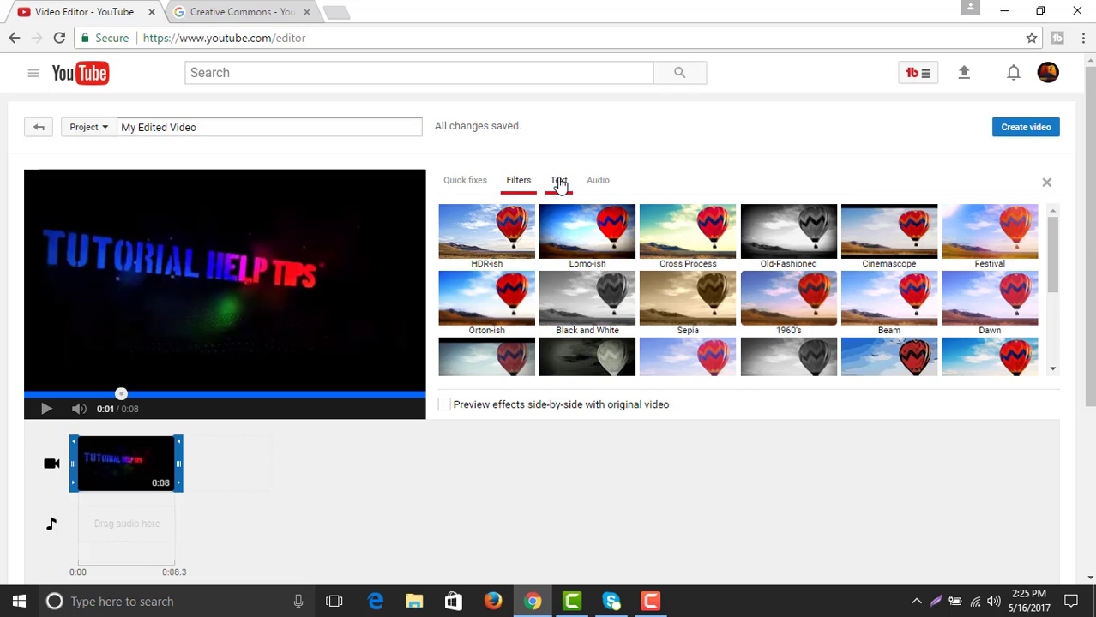
{"action": "left_click", "coordinate": [540, 350]}
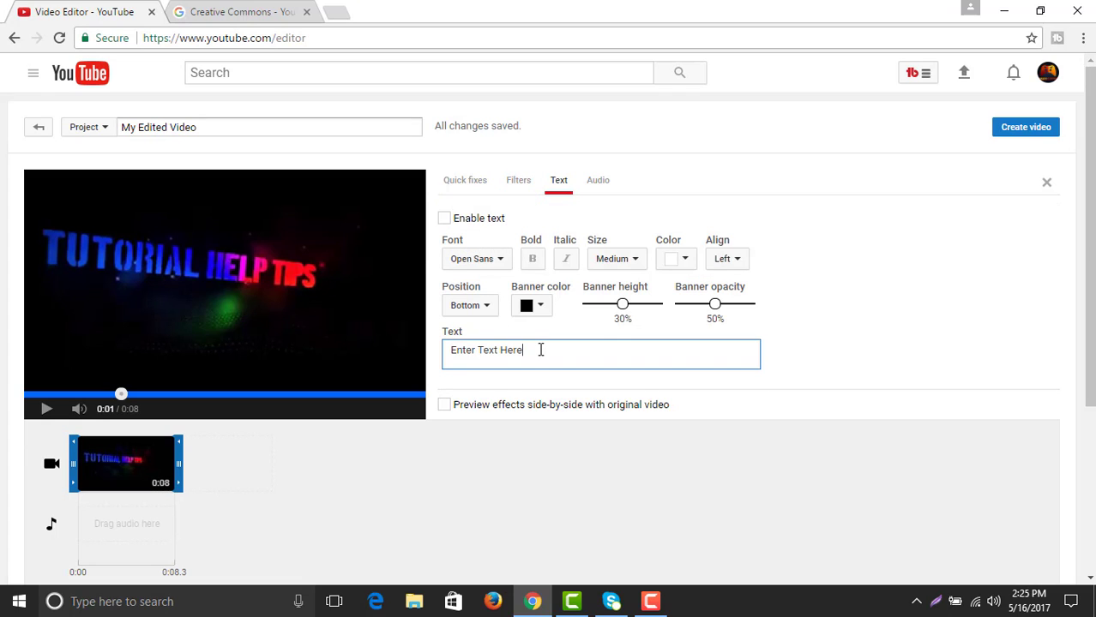
{"action": "key", "text": "BackSpace"}
{"action": "key", "text": "BackSpace"}
{"action": "key", "text": "BackSpace"}
{"action": "key", "text": "BackSpace"}
{"action": "key", "text": "BackSpace"}
{"action": "key", "text": "BackSpace"}
{"action": "key", "text": "BackSpace"}
{"action": "key", "text": "BackSpace"}
{"action": "key", "text": "BackSpace"}
{"action": "key", "text": "BackSpace"}
{"action": "key", "text": "BackSpace"}
{"action": "key", "text": "BackSpace"}
{"action": "key", "text": "BackSpace"}
{"action": "key", "text": "BackSpace"}
{"action": "key", "text": "BackSpace"}
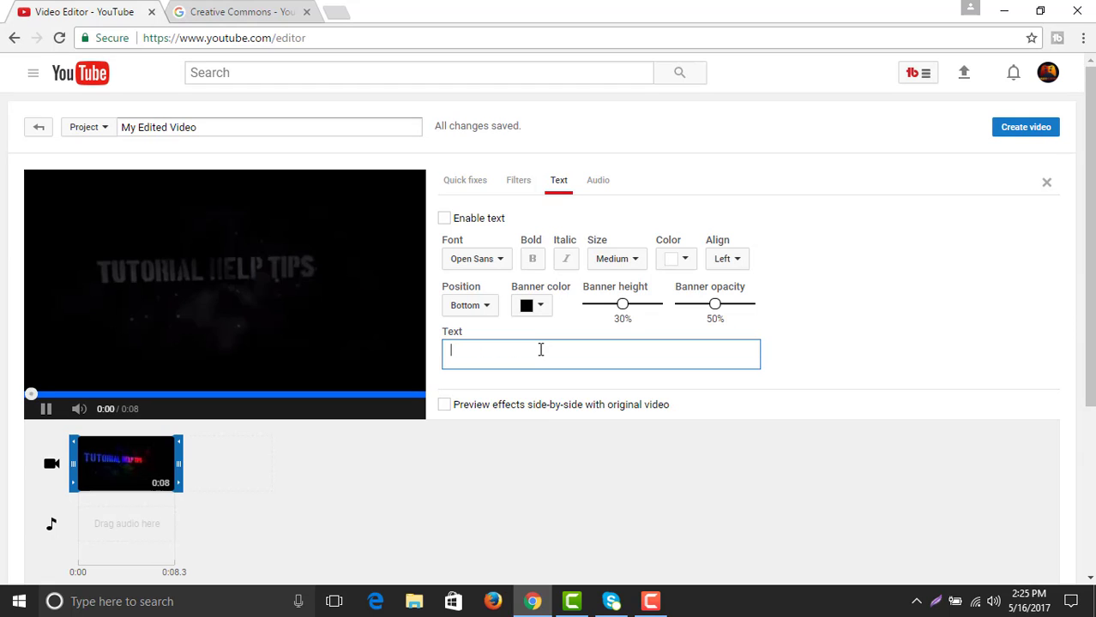
{"action": "type", "text": "sazal"}
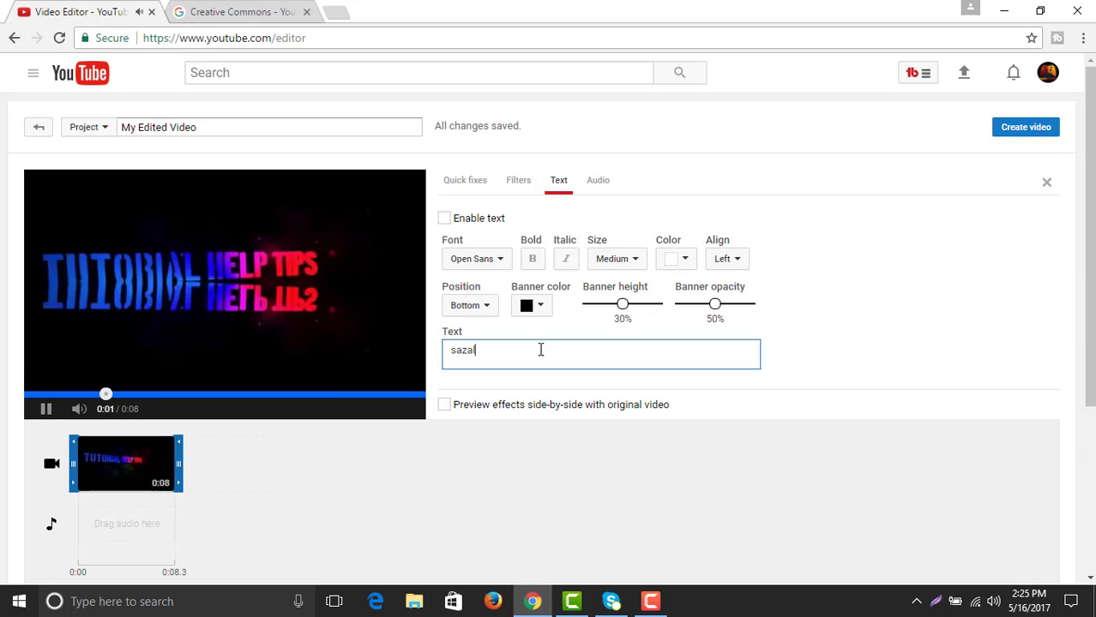
{"action": "left_click", "coordinate": [40, 410]}
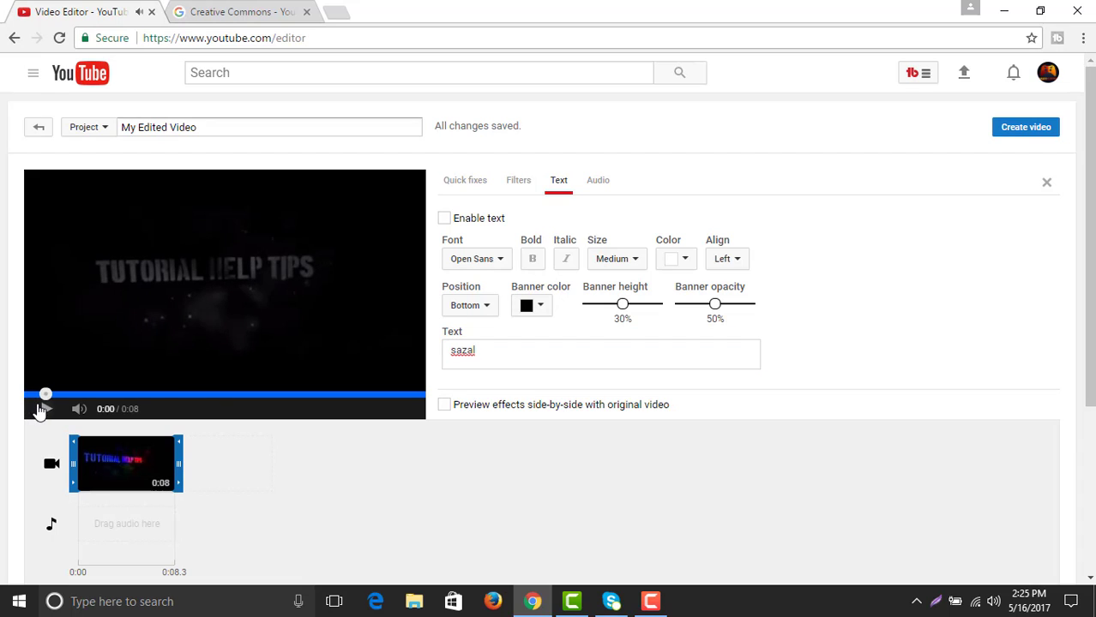
Enable the text overlay on the clip, preview it, and disable the overlay again.
{"action": "left_click", "coordinate": [444, 219]}
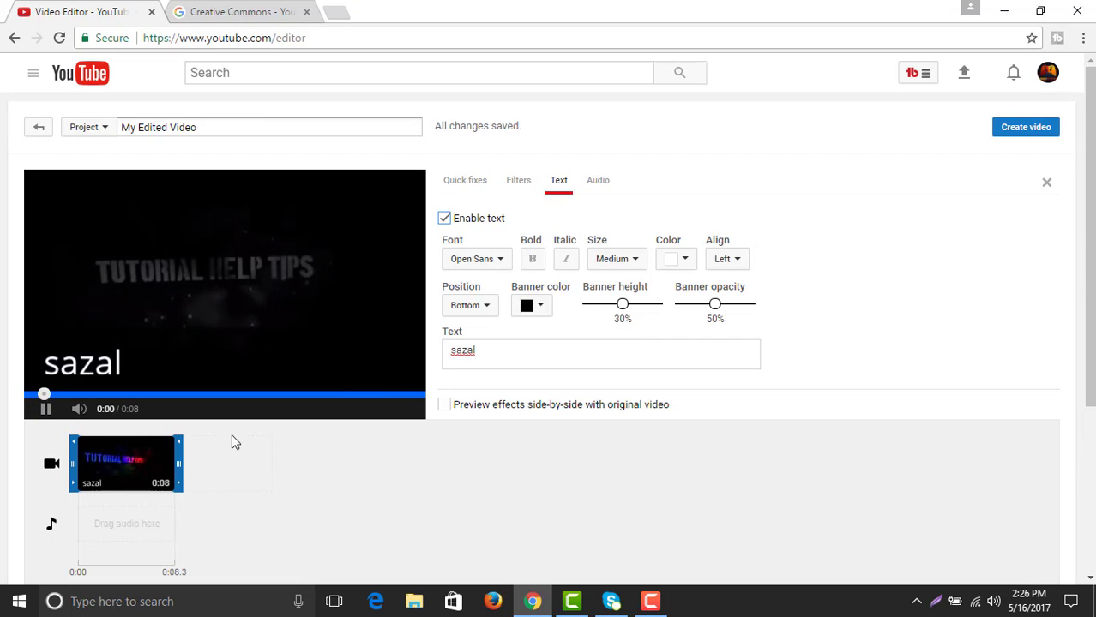
{"action": "left_click", "coordinate": [46, 409]}
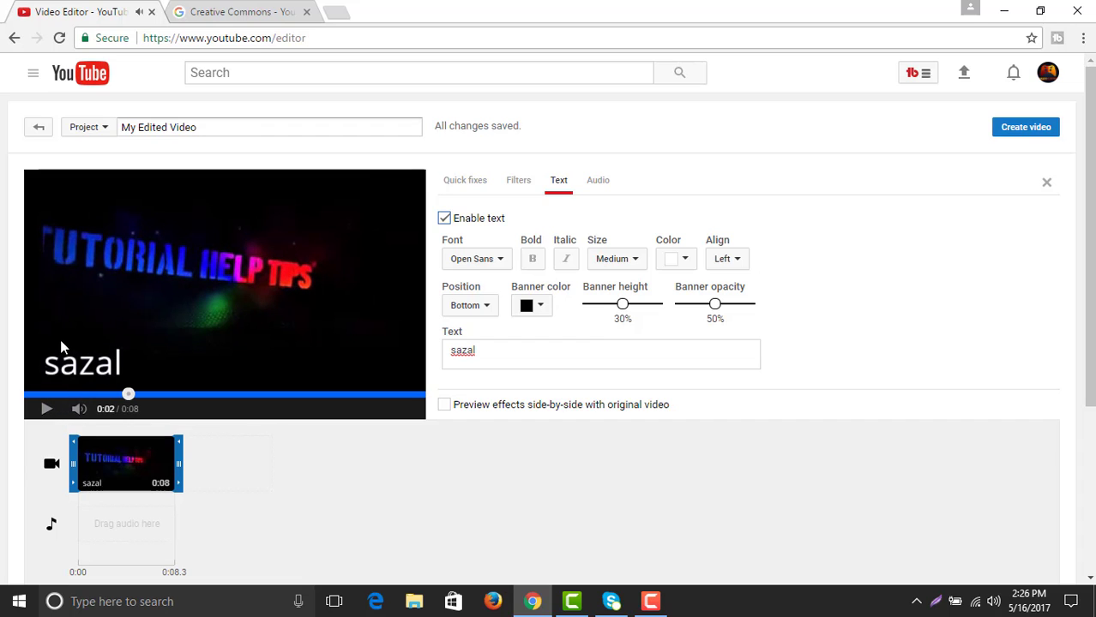
{"action": "left_click", "coordinate": [444, 219]}
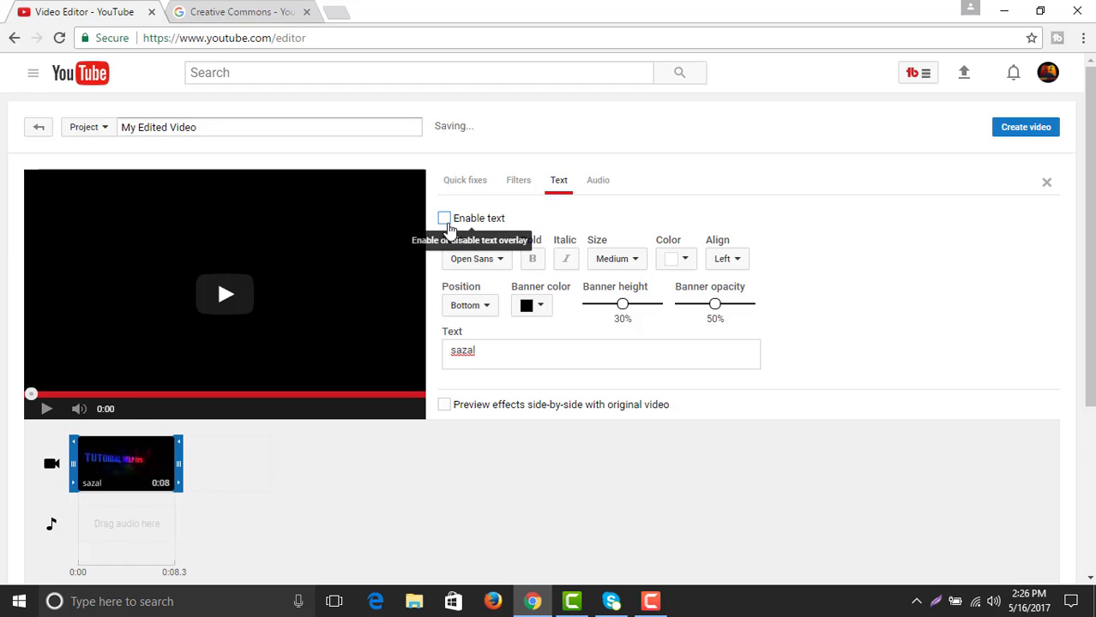
Lower the Final Intro clip's volume to the minimum, close its effect settings and pause the preview.
{"action": "left_click", "coordinate": [599, 182]}
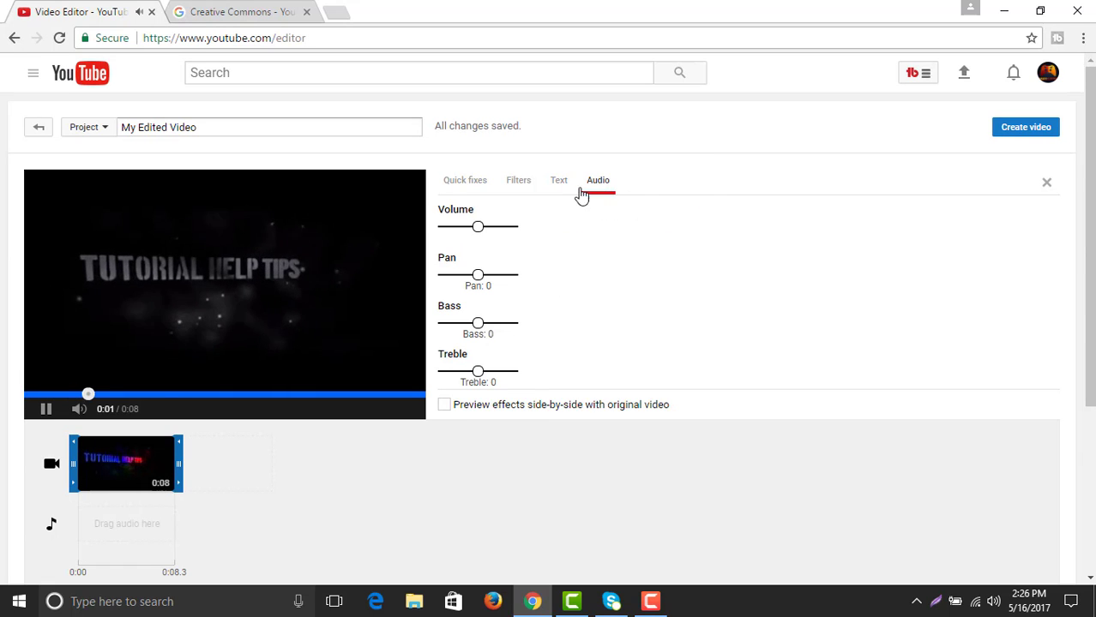
{"action": "left_click", "coordinate": [48, 410]}
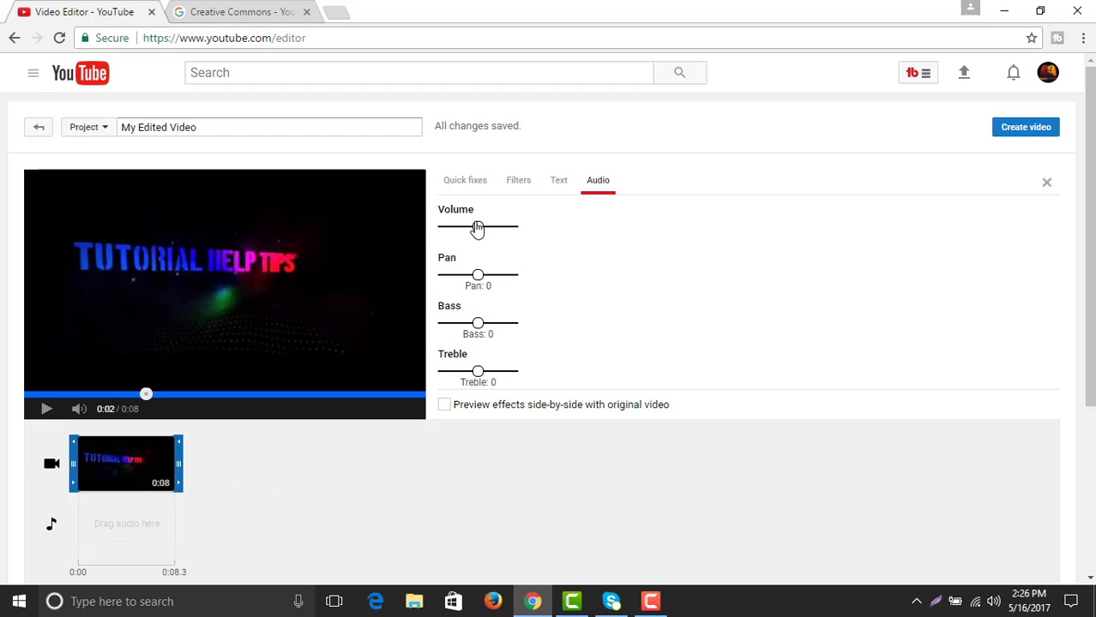
{"action": "left_click_drag", "start_coordinate": [477, 227], "coordinate": [444, 227]}
{"action": "left_click", "coordinate": [194, 347]}
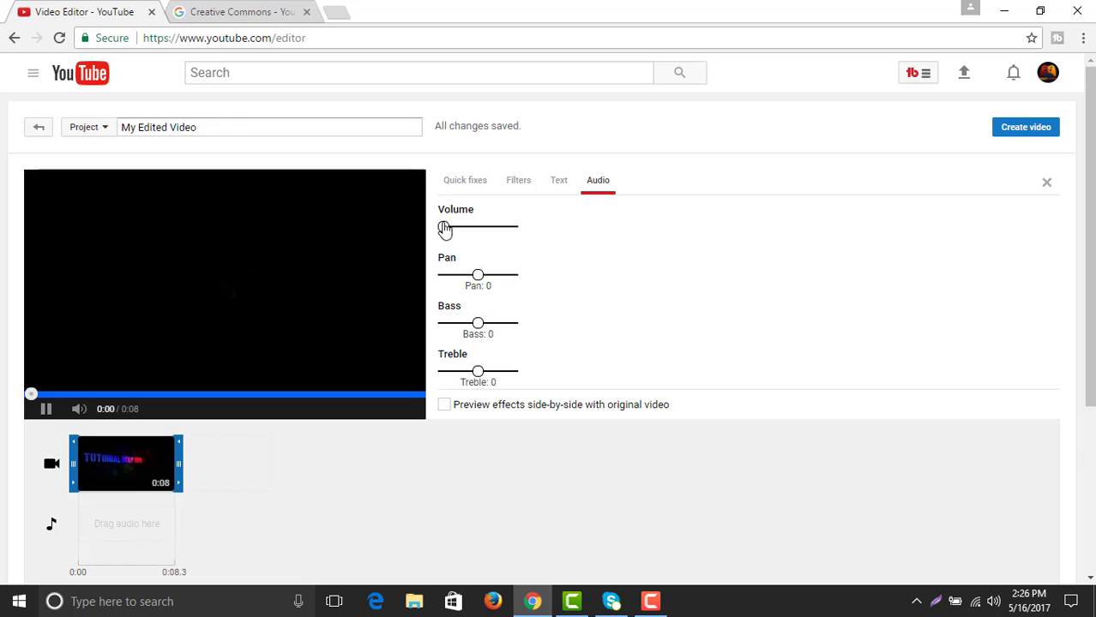
{"action": "left_click", "coordinate": [48, 417]}
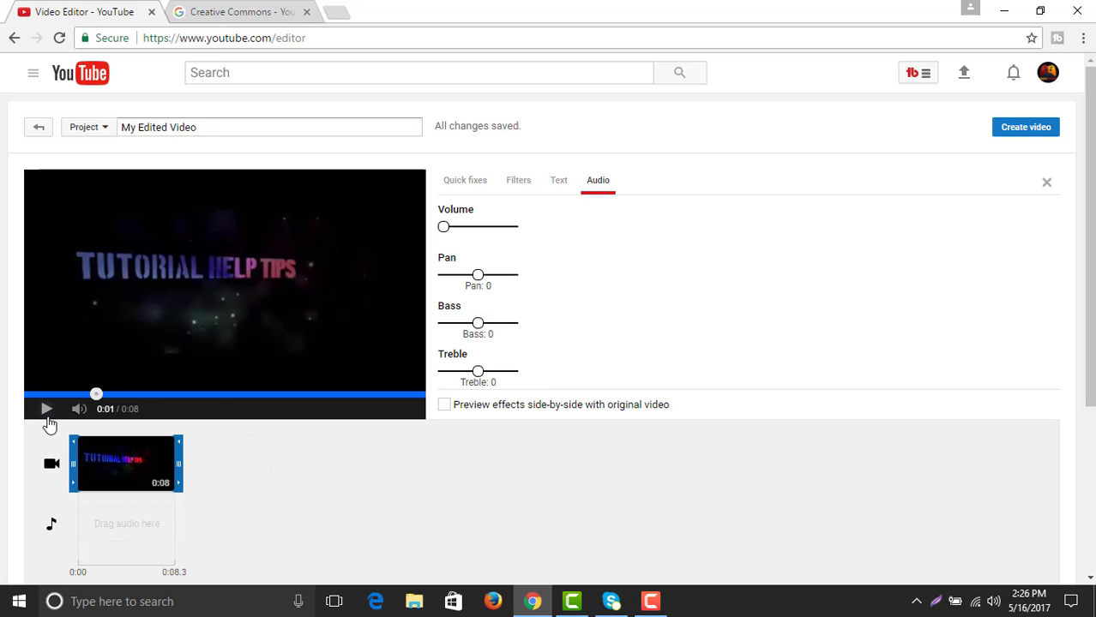
{"action": "left_click", "coordinate": [1046, 183]}
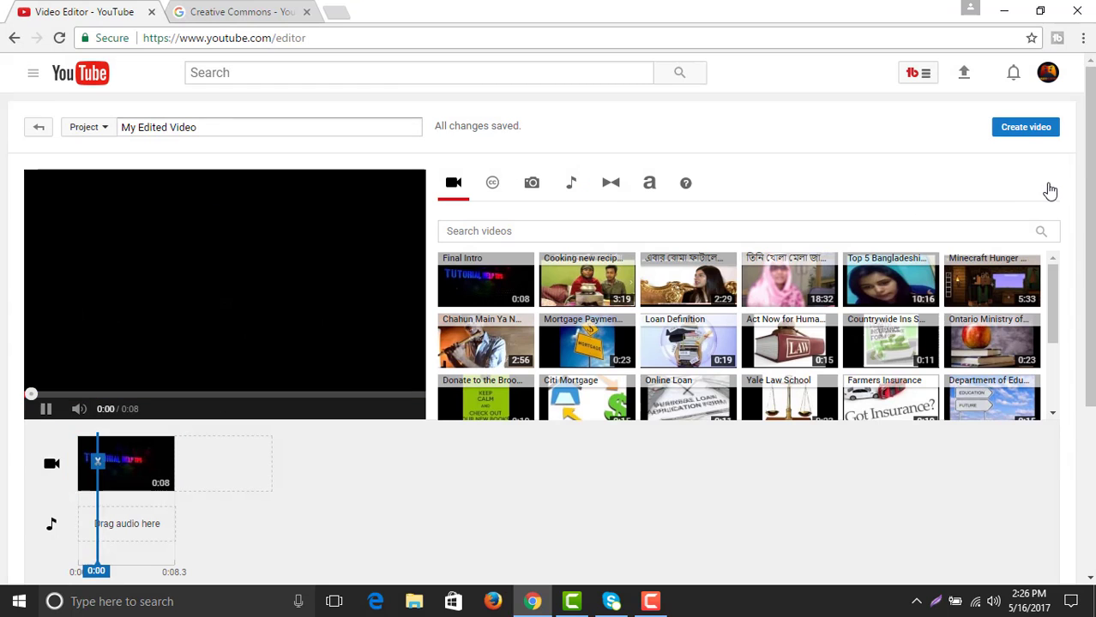
{"action": "left_click", "coordinate": [43, 409]}
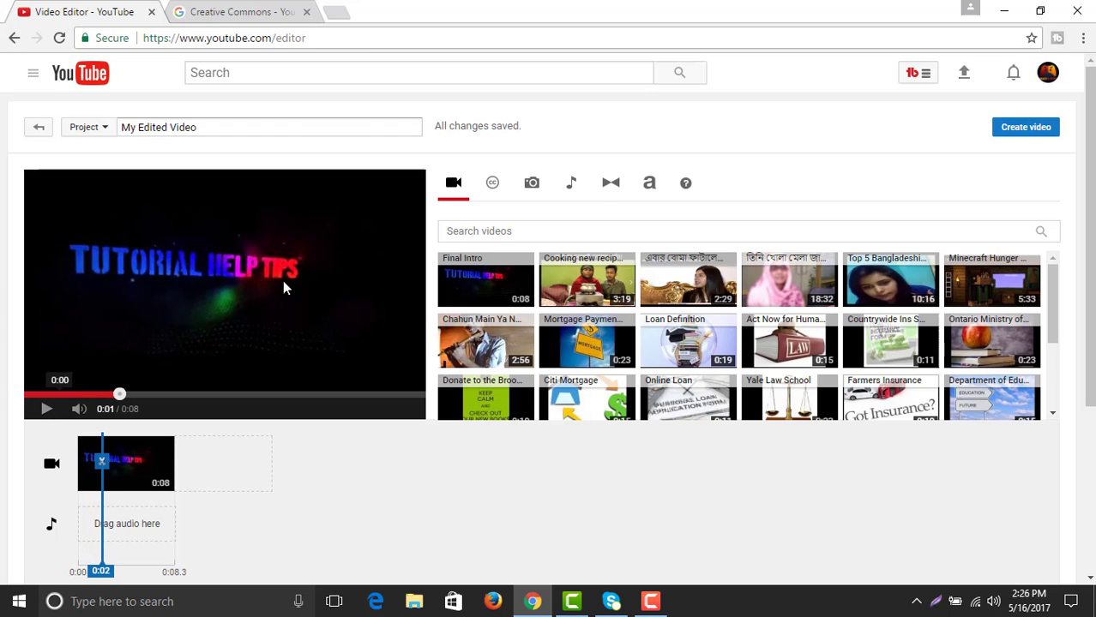
Add the KNOCK KNOCK track by TWICE to the project's audio track and pause the preview.
{"action": "left_click", "coordinate": [571, 185]}
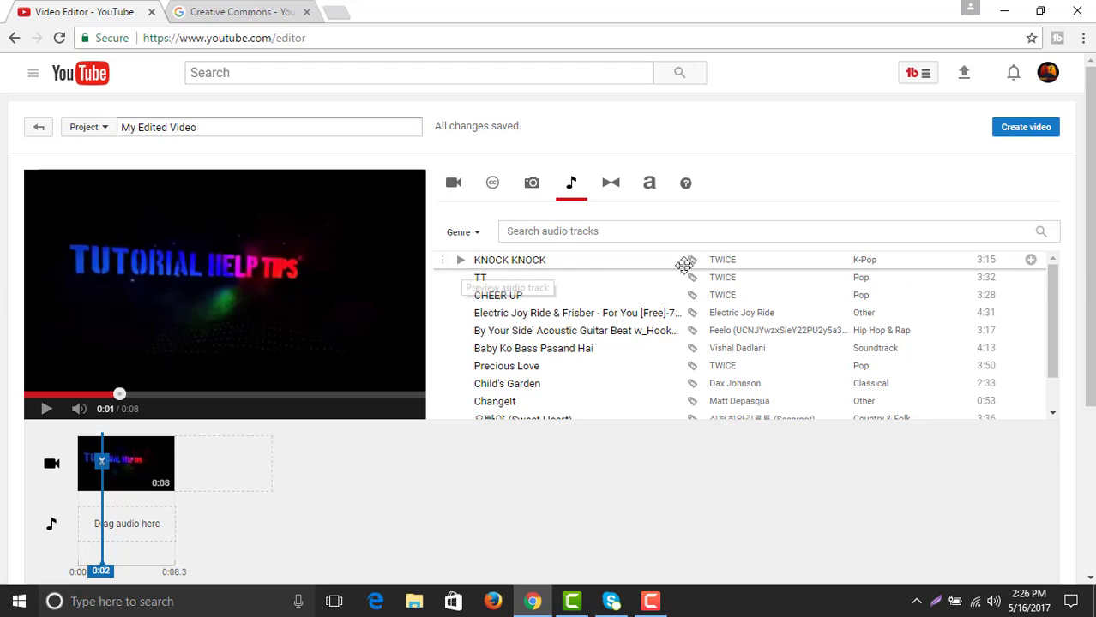
{"action": "left_click", "coordinate": [1031, 263]}
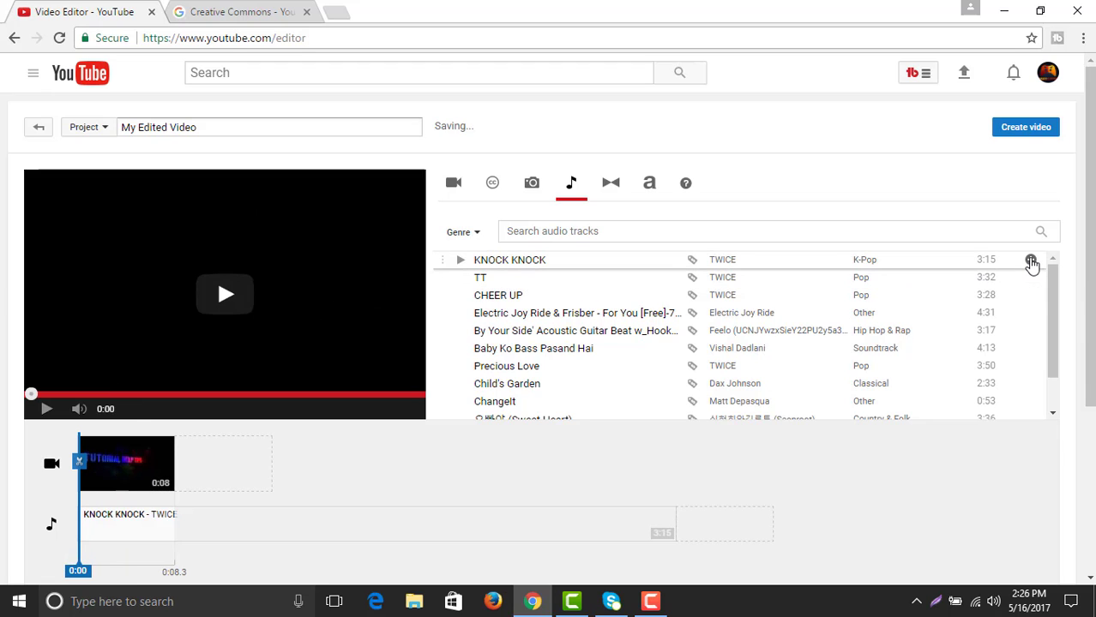
{"action": "left_click", "coordinate": [45, 415]}
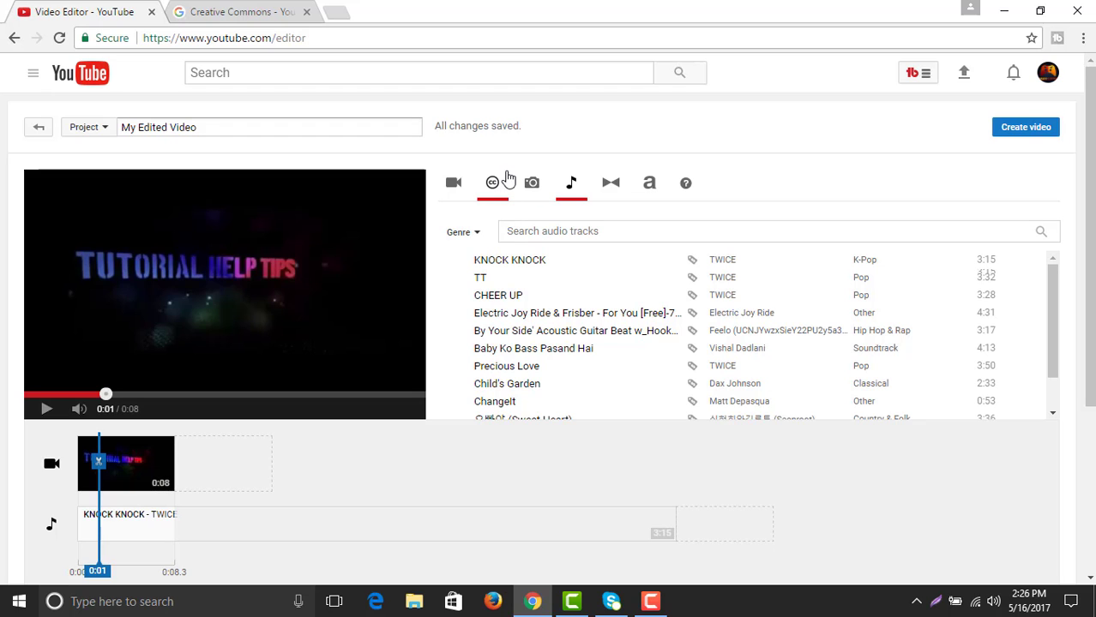
Search Creative Commons videos for "sports", place the Bubble Soccer video after the Final Intro clip, and pause the preview.
{"action": "left_click", "coordinate": [493, 194]}
{"action": "left_click", "coordinate": [495, 233]}
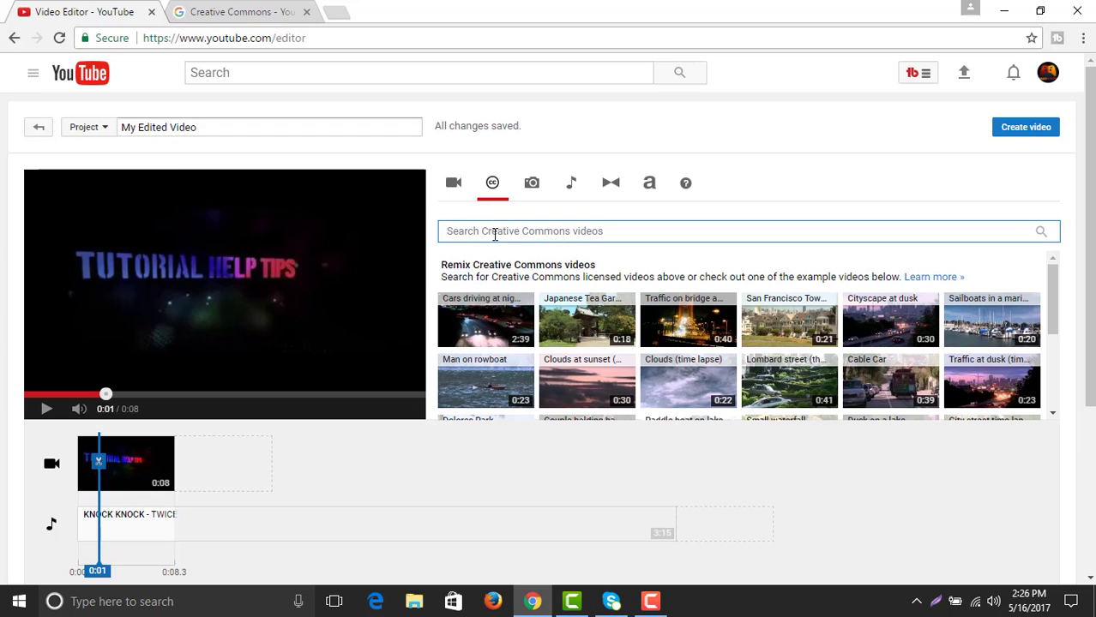
{"action": "type", "text": "sports"}
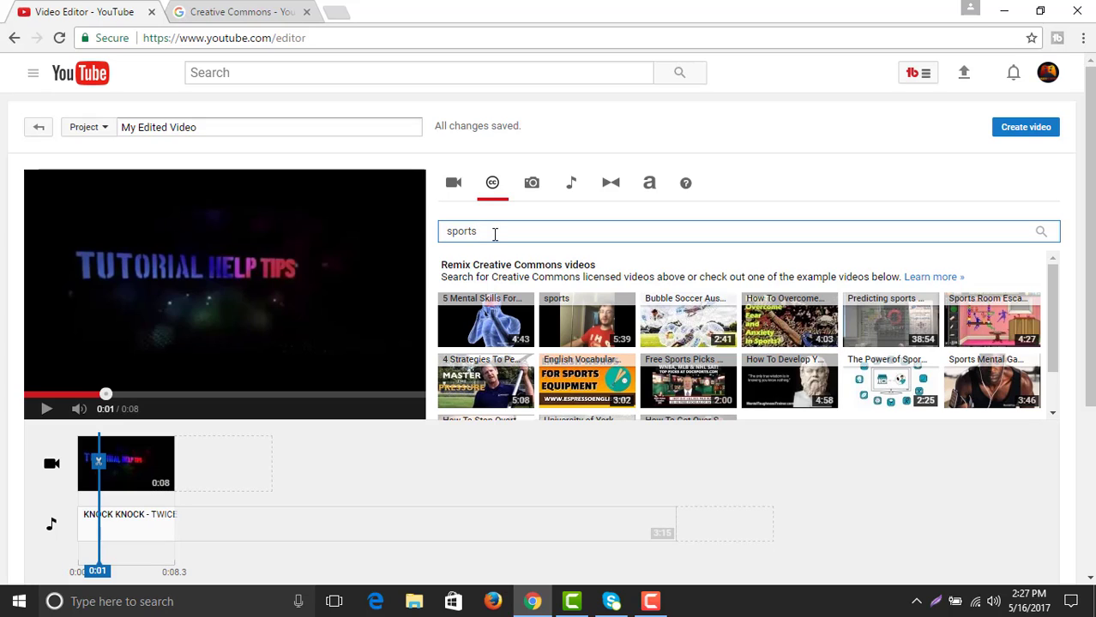
{"action": "mouse_move", "coordinate": [660, 337]}
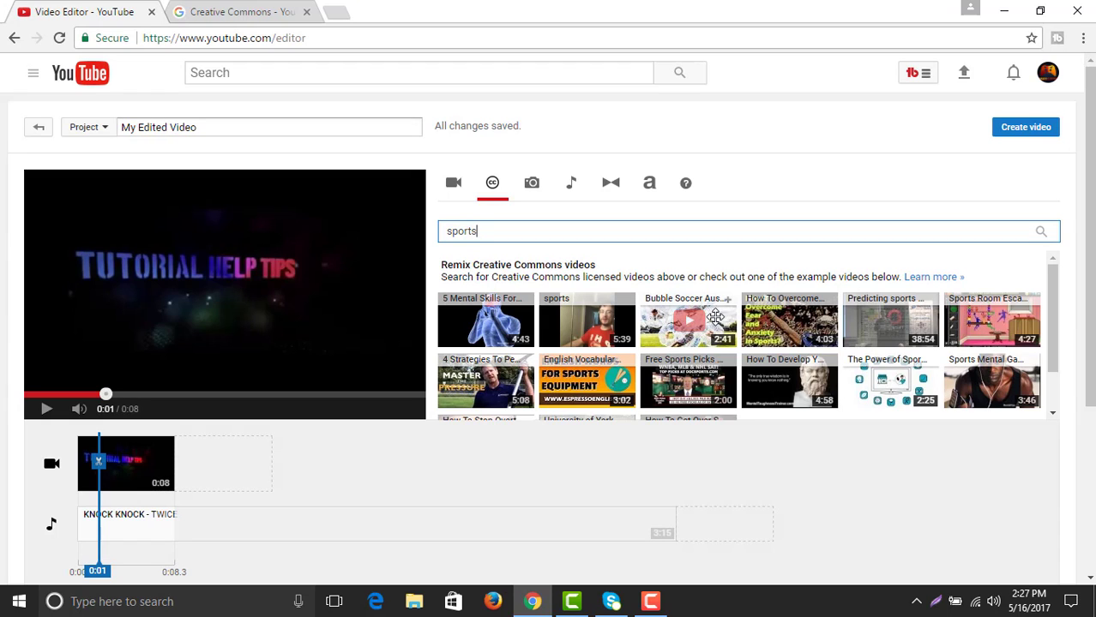
{"action": "left_click_drag", "start_coordinate": [715, 318], "coordinate": [221, 464]}
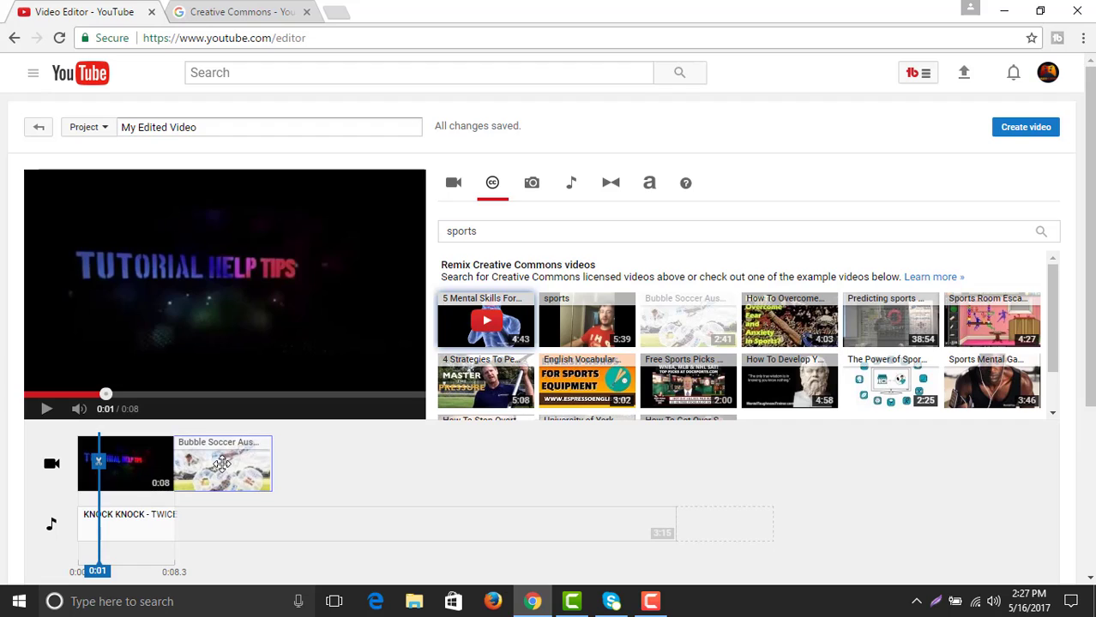
{"action": "left_click", "coordinate": [40, 414]}
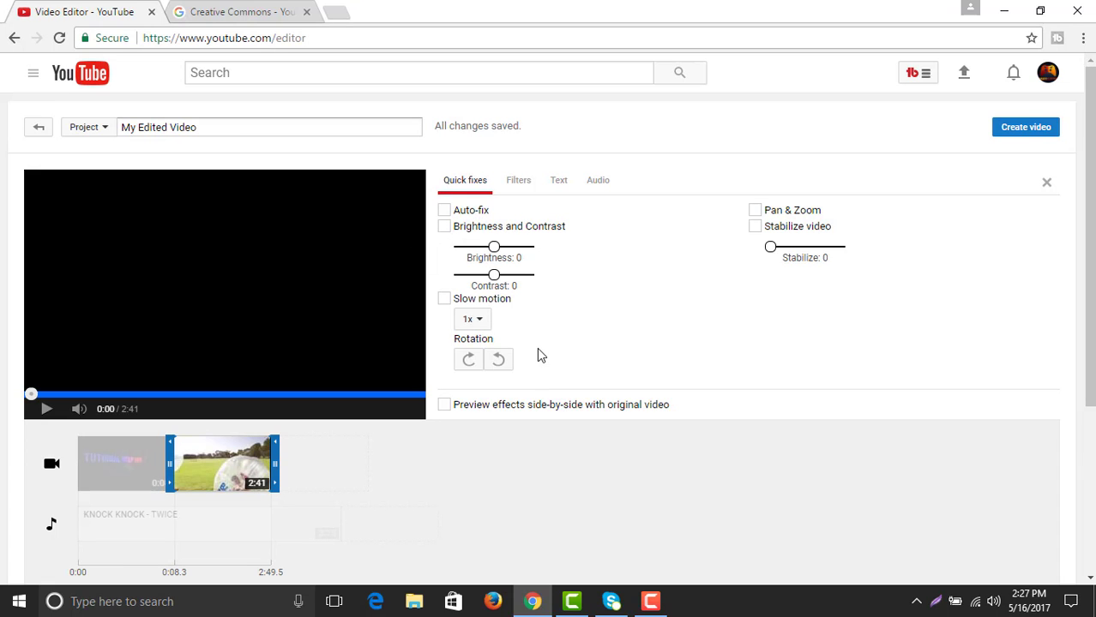
Look through the Bubble Soccer clip's filter, text and audio settings, close them and pause the preview.
{"action": "left_click", "coordinate": [519, 181]}
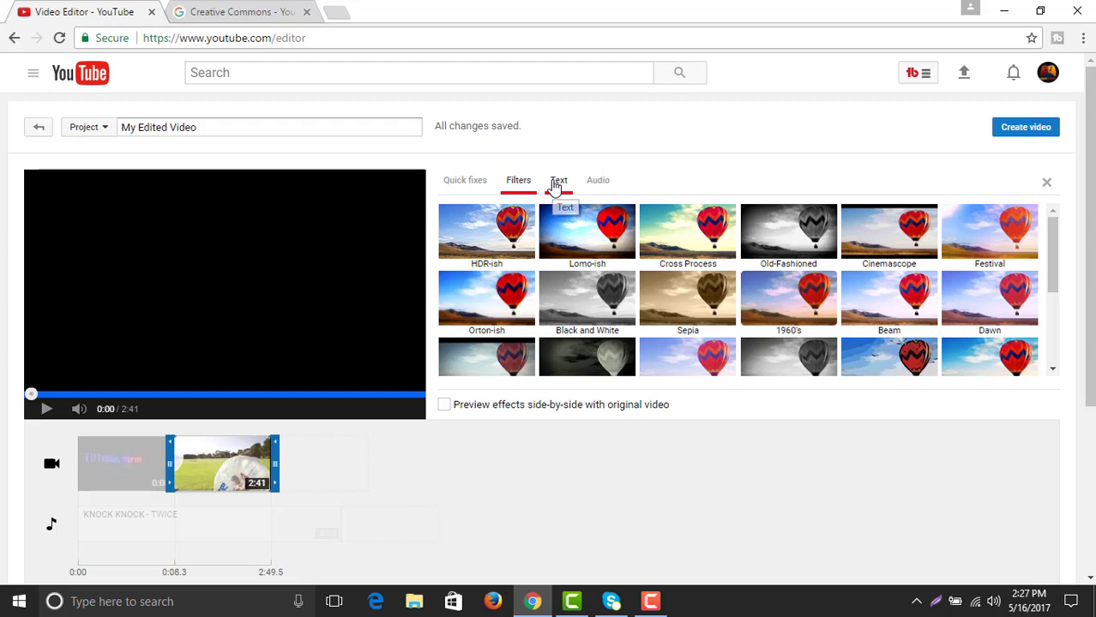
{"action": "left_click", "coordinate": [555, 183]}
{"action": "left_click", "coordinate": [602, 189]}
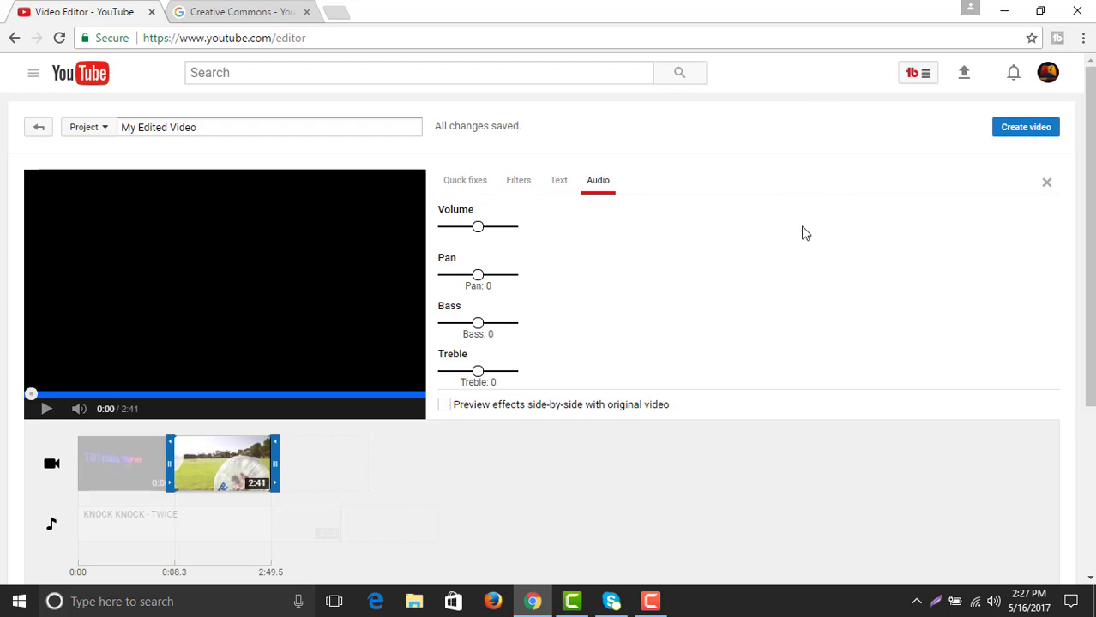
{"action": "left_click", "coordinate": [1047, 185]}
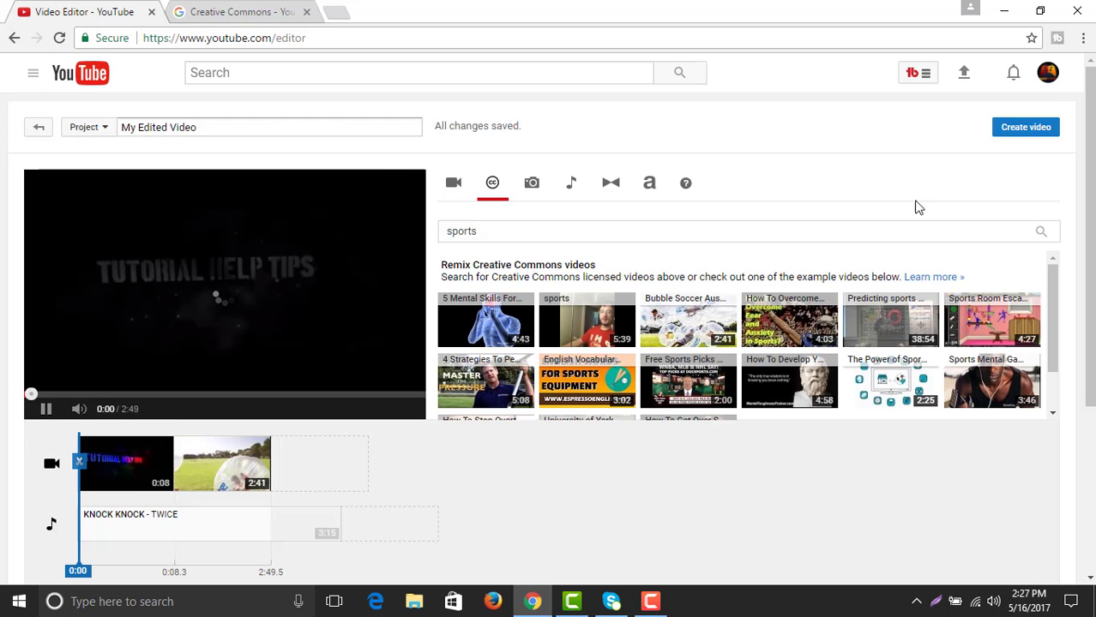
{"action": "left_click", "coordinate": [47, 409]}
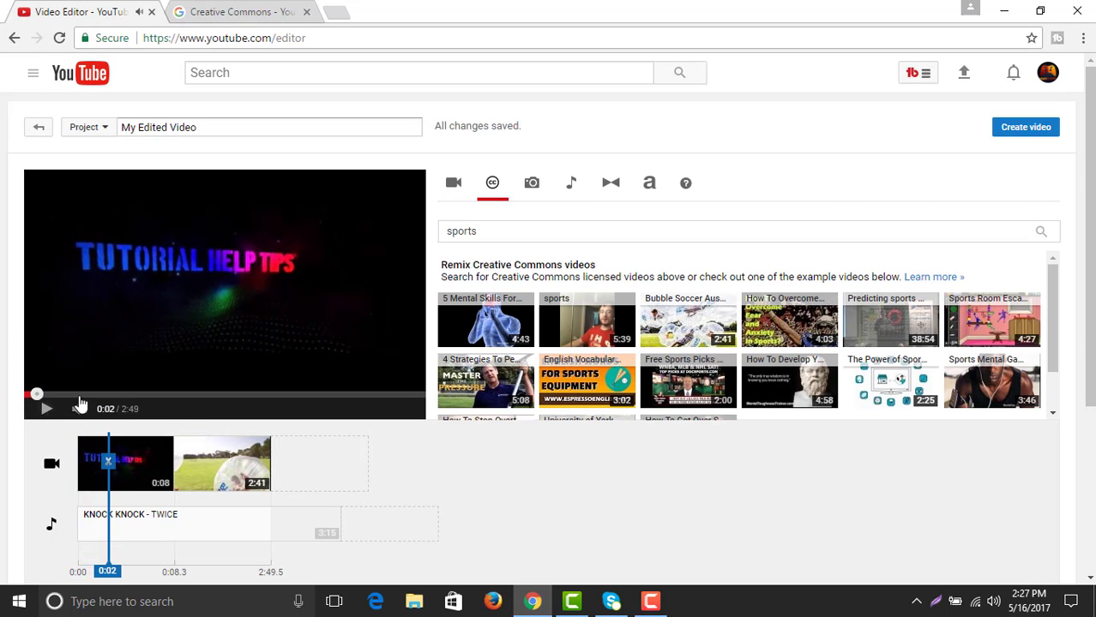
Add a Star transition after the Bubble Soccer clip on the video track.
{"action": "left_click", "coordinate": [571, 187]}
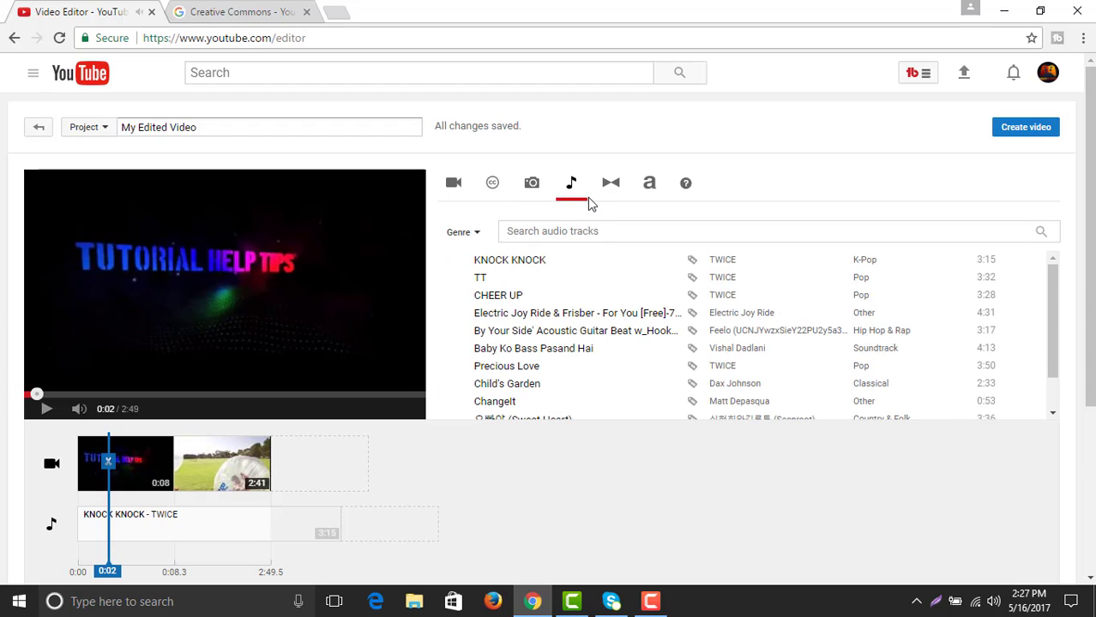
{"action": "left_click", "coordinate": [607, 189]}
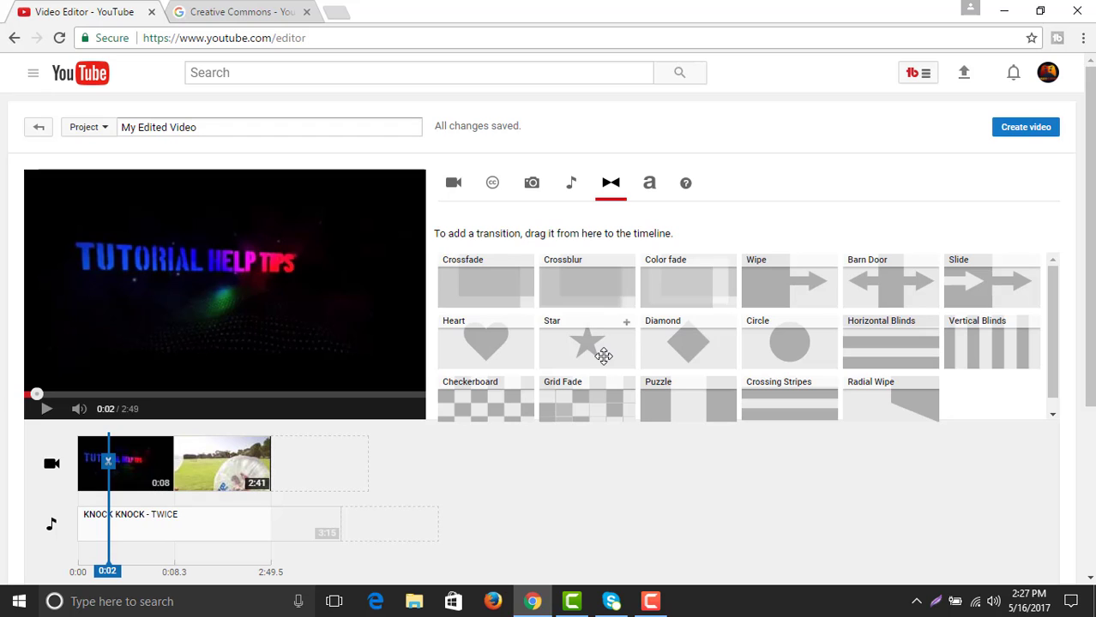
{"action": "left_click_drag", "start_coordinate": [604, 356], "coordinate": [334, 470]}
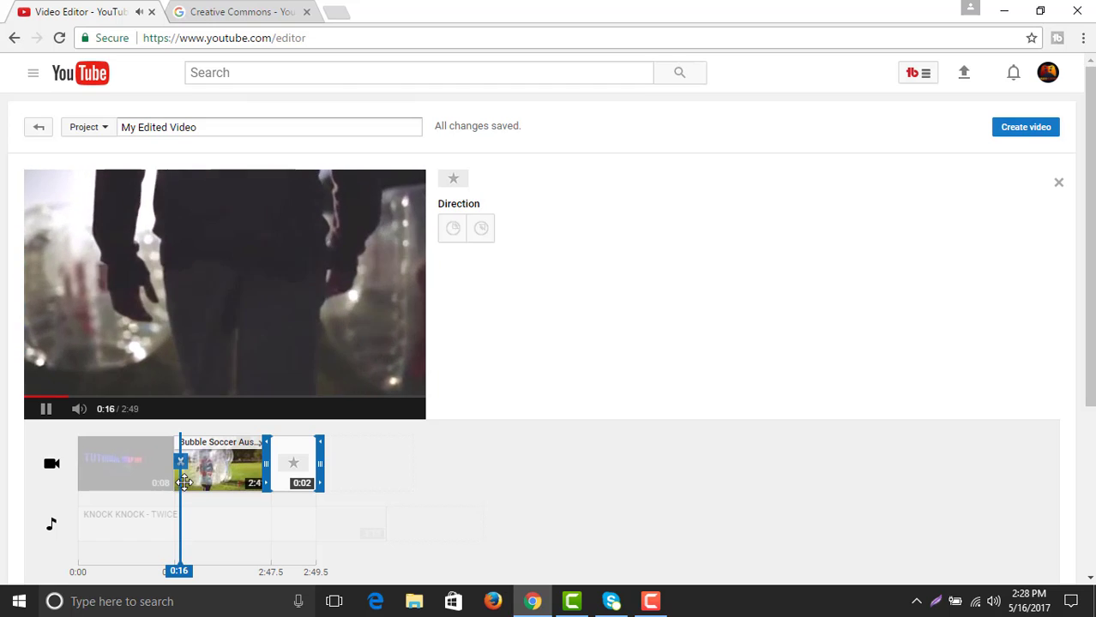
Scrub the preview through the Bubble Soccer clip to the Star transition at its end, then replay and pause it.
{"action": "mouse_move", "coordinate": [181, 485]}
{"action": "left_mouse_down"}
{"action": "mouse_move", "coordinate": [258, 483]}
{"action": "mouse_move", "coordinate": [195, 477]}
{"action": "left_mouse_up"}
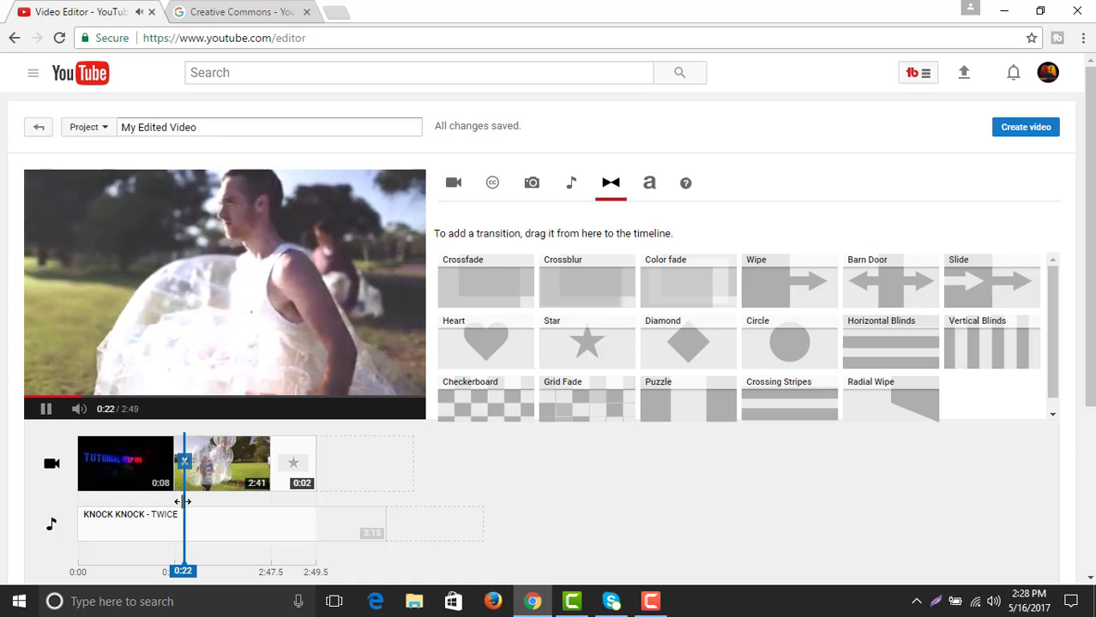
{"action": "left_click", "coordinate": [198, 506]}
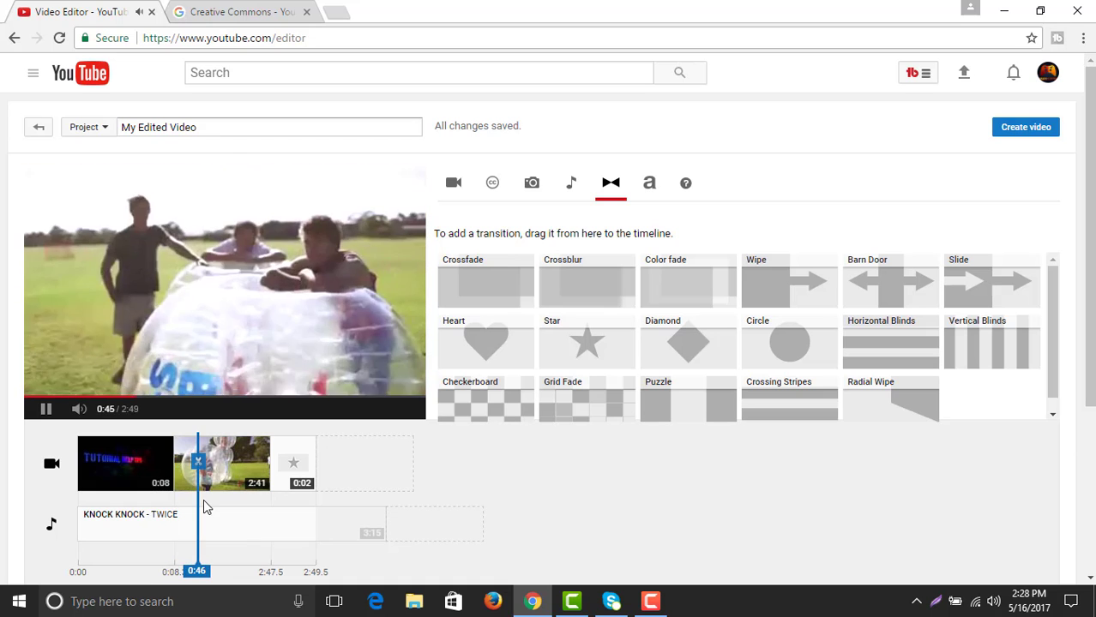
{"action": "left_click_drag", "start_coordinate": [199, 483], "coordinate": [269, 482]}
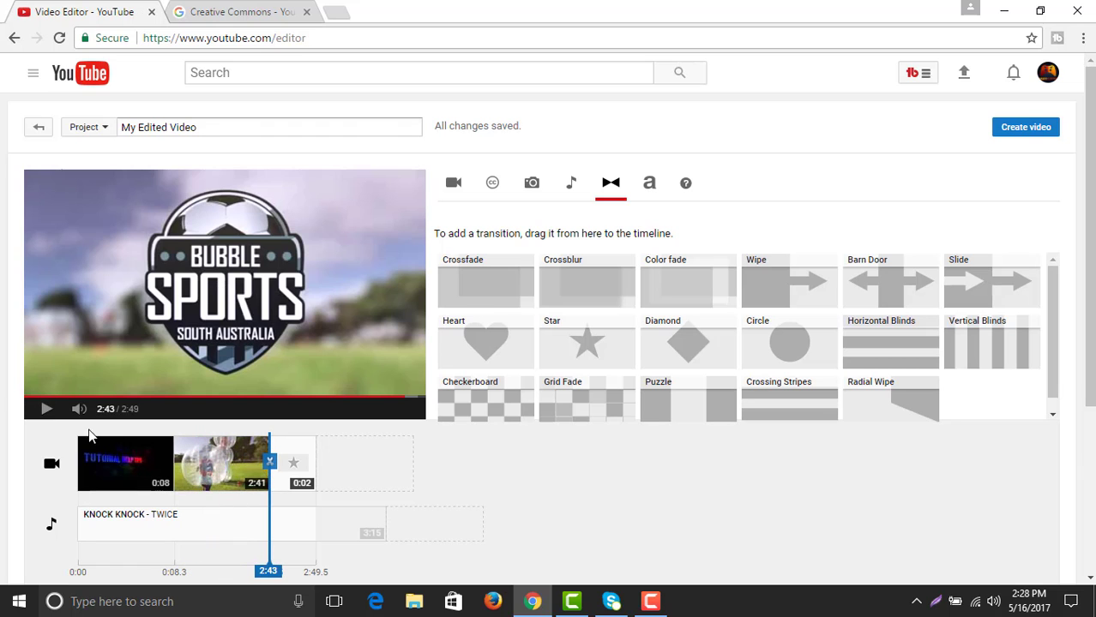
{"action": "left_click", "coordinate": [46, 410]}
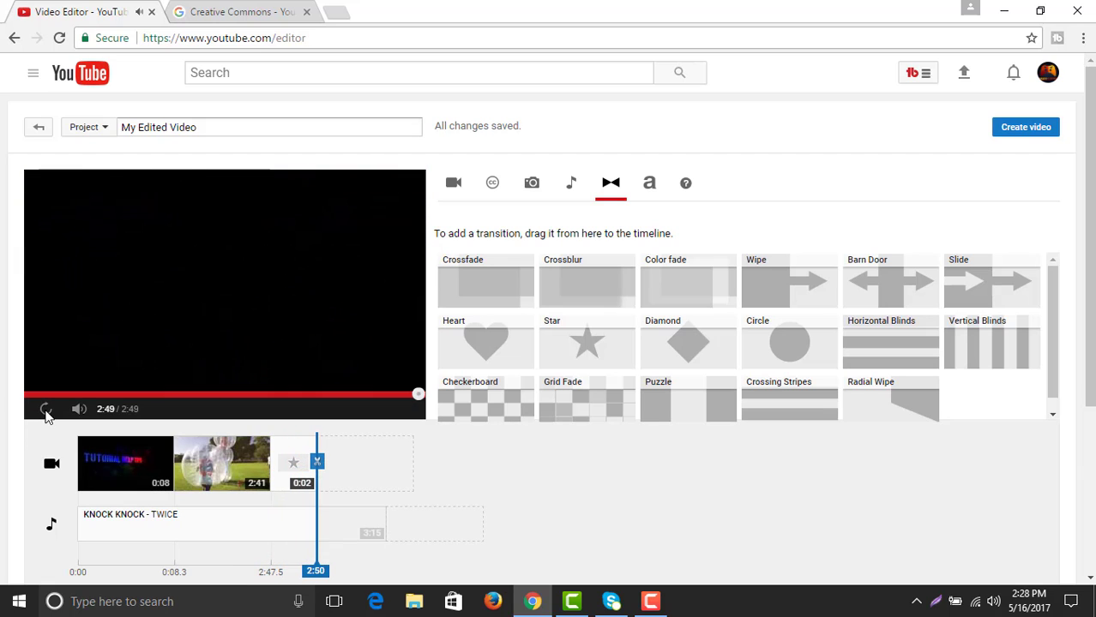
{"action": "left_click", "coordinate": [46, 411]}
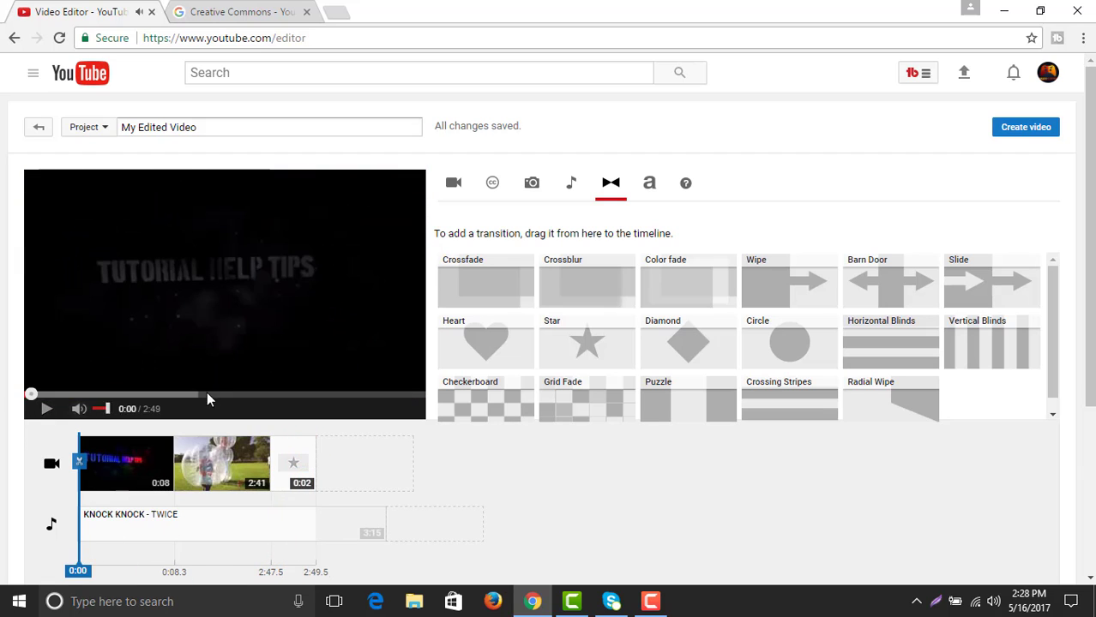
View the title styles, split the Bubble Soccer clip at 1:23 on the timeline, and pause the preview.
{"action": "left_click", "coordinate": [649, 188]}
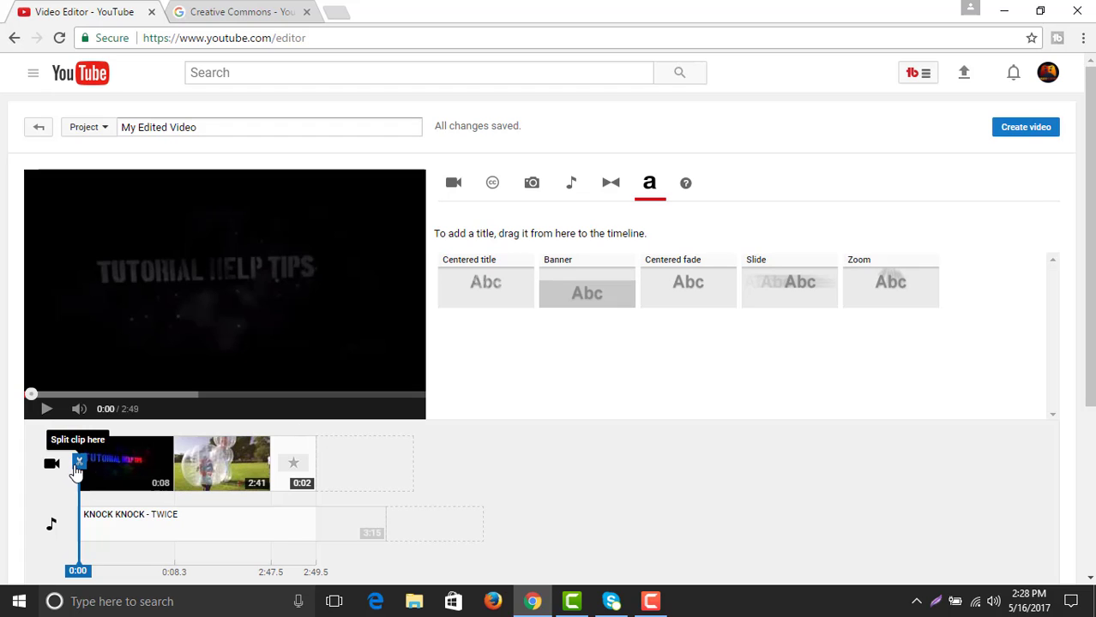
{"action": "left_click_drag", "start_coordinate": [78, 463], "coordinate": [220, 470]}
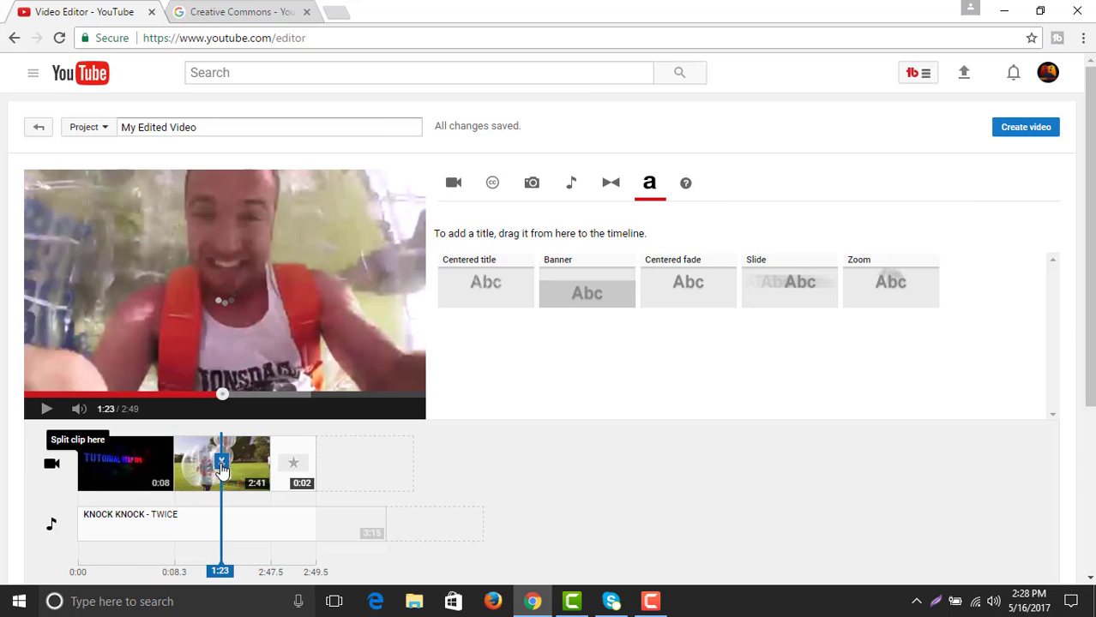
{"action": "left_click", "coordinate": [220, 470]}
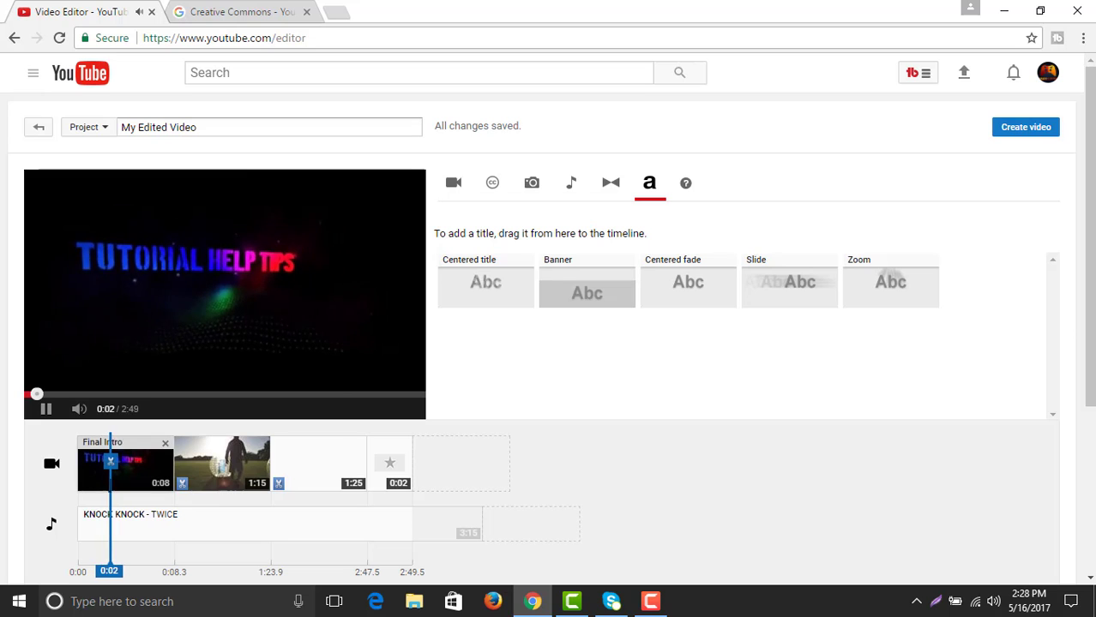
{"action": "left_click_drag", "start_coordinate": [101, 475], "coordinate": [127, 482]}
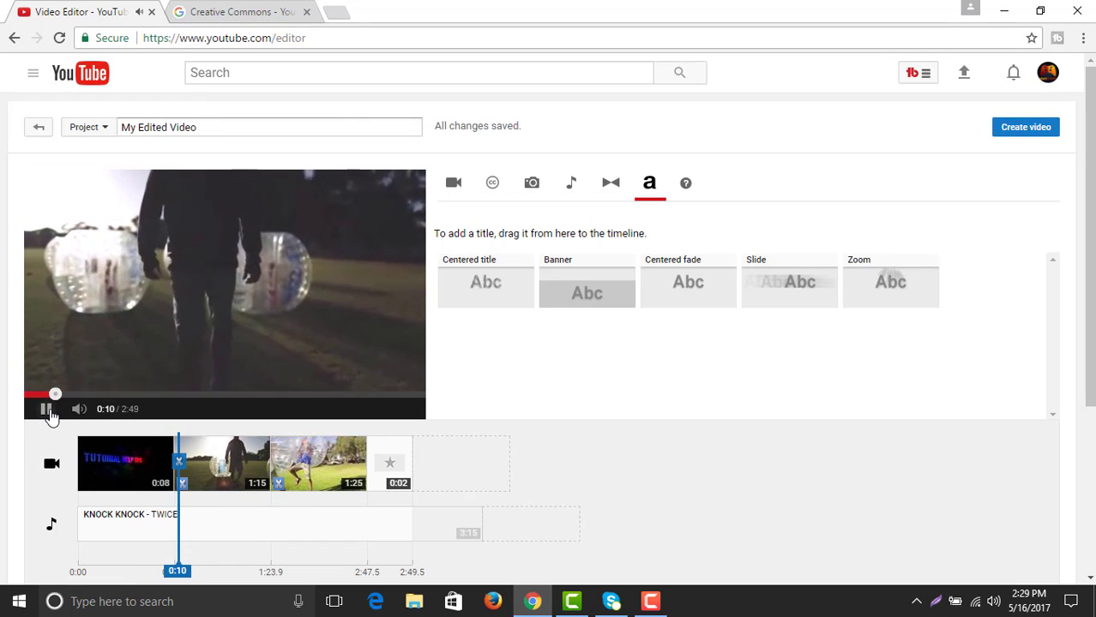
{"action": "left_click", "coordinate": [47, 409]}
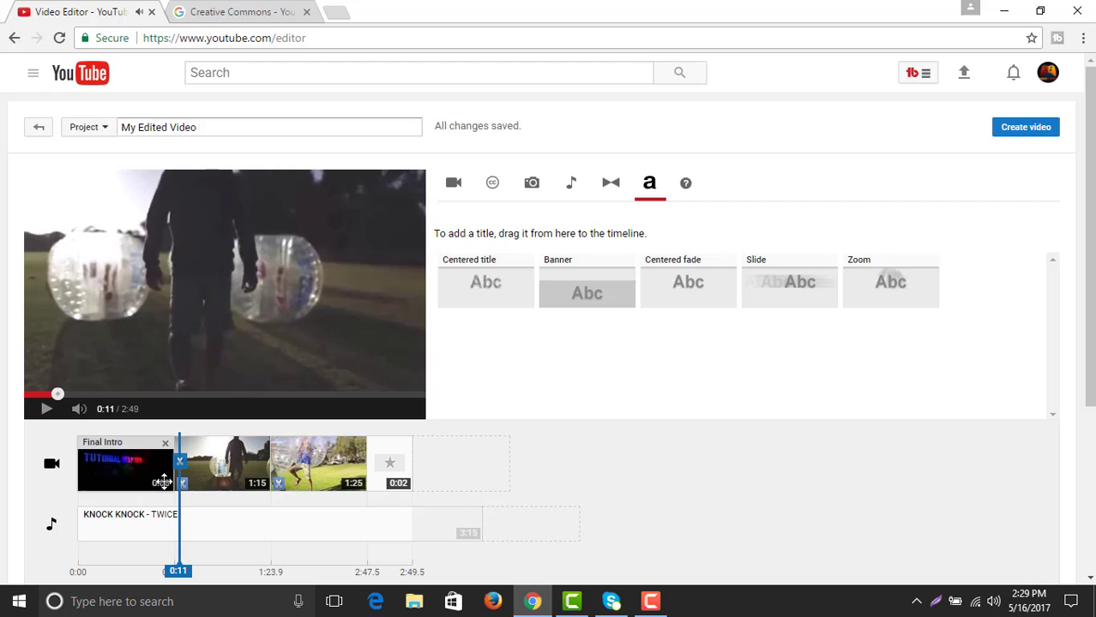
Split the first Bubble Soccer segment at 0:43 on the timeline and pause the preview.
{"action": "left_click_drag", "start_coordinate": [221, 474], "coordinate": [176, 443]}
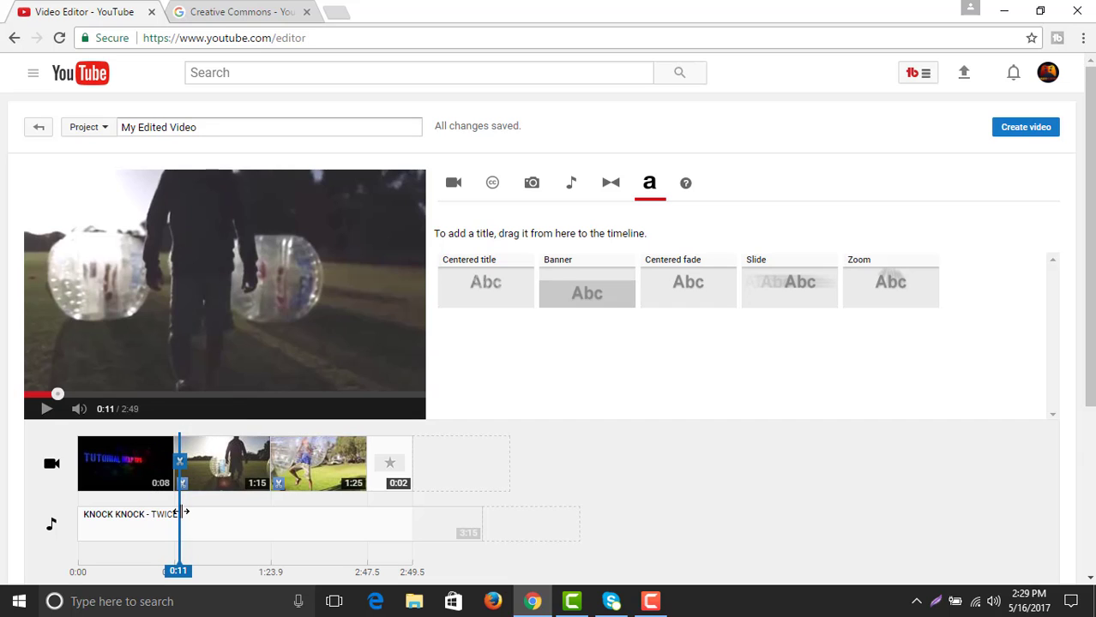
{"action": "left_click_drag", "start_coordinate": [182, 512], "coordinate": [220, 509]}
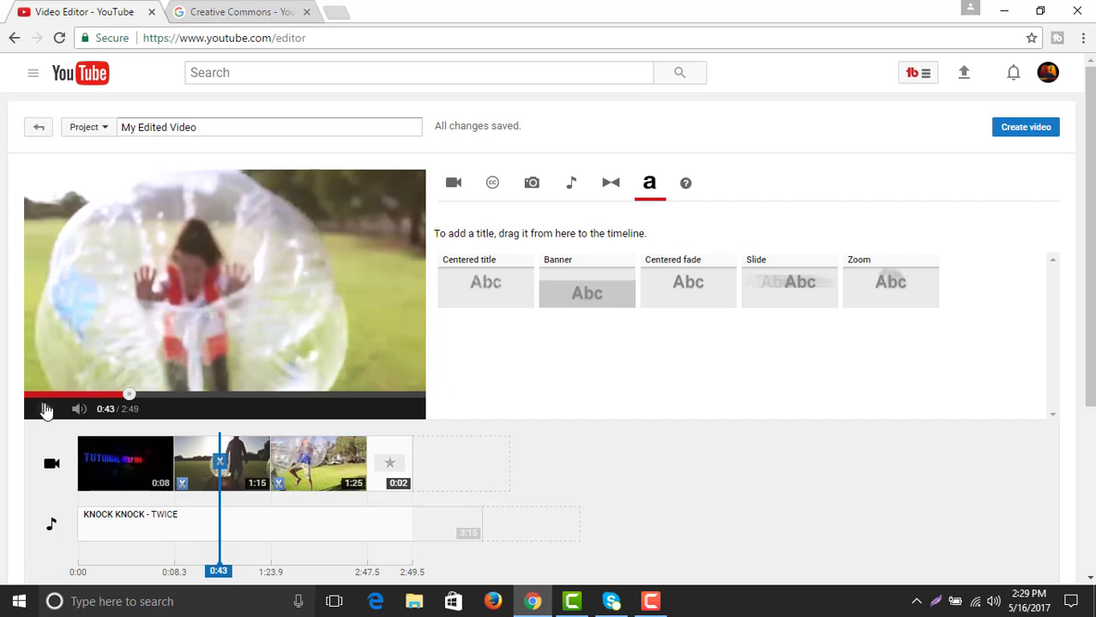
{"action": "mouse_move", "coordinate": [187, 465]}
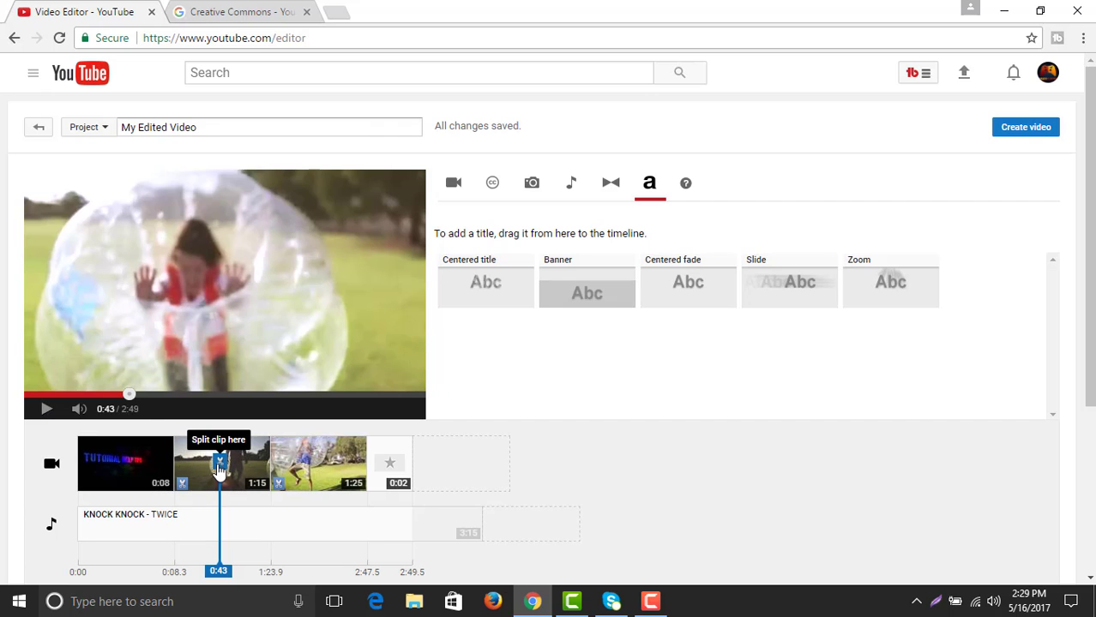
{"action": "left_click", "coordinate": [219, 464]}
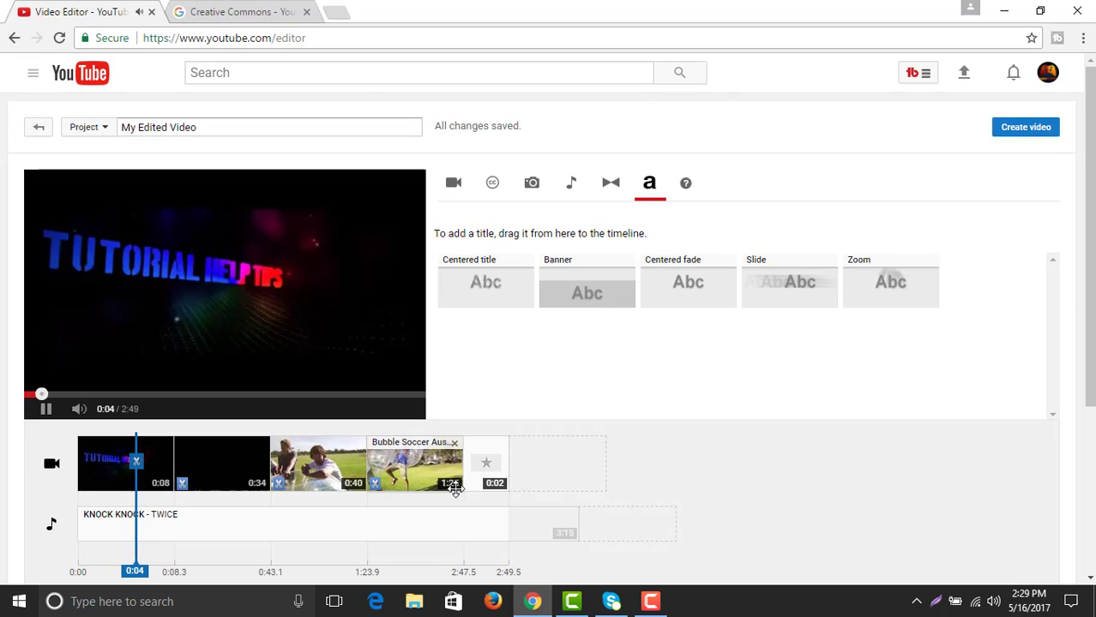
{"action": "left_click", "coordinate": [45, 410]}
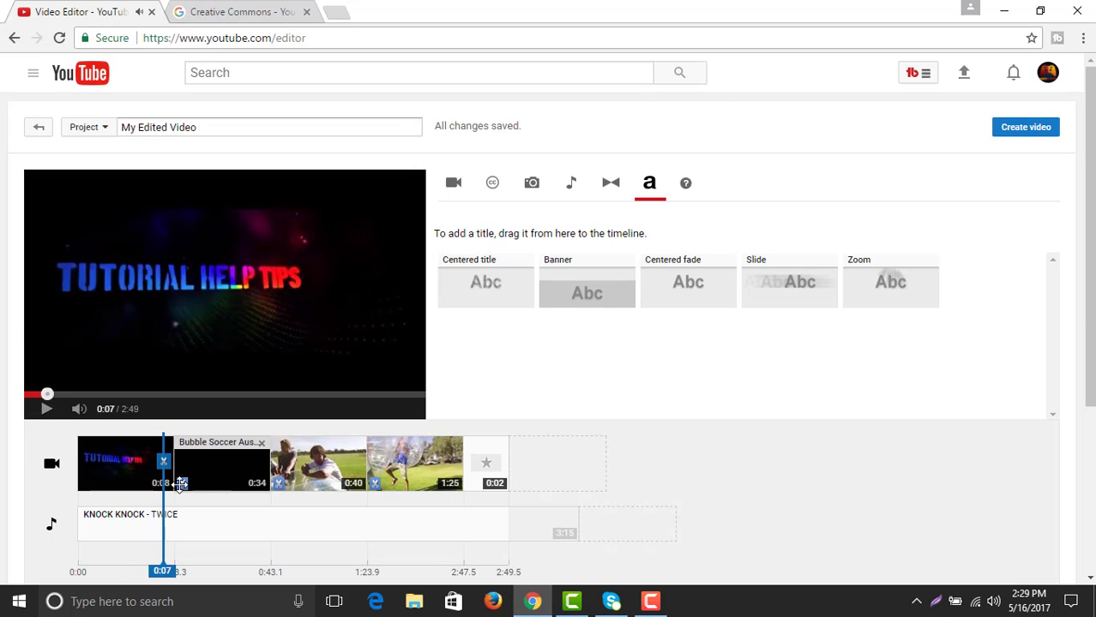
Delete the 0:34 Bubble Soccer segment right after the Final Intro clip, then play and pause the preview.
{"action": "left_click", "coordinate": [261, 443]}
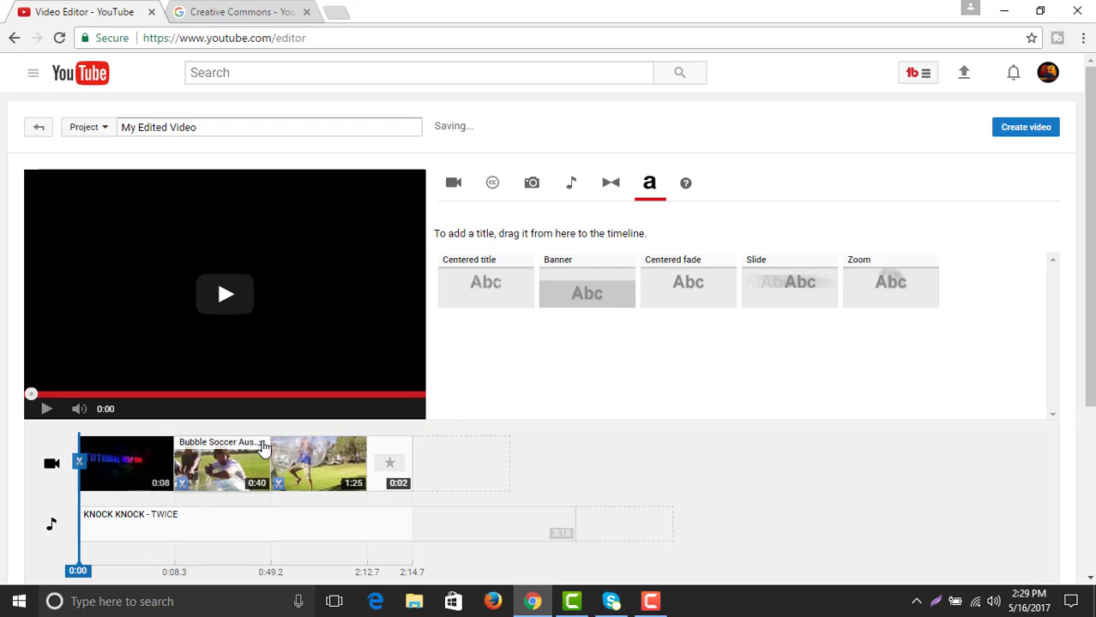
{"action": "left_click", "coordinate": [45, 409]}
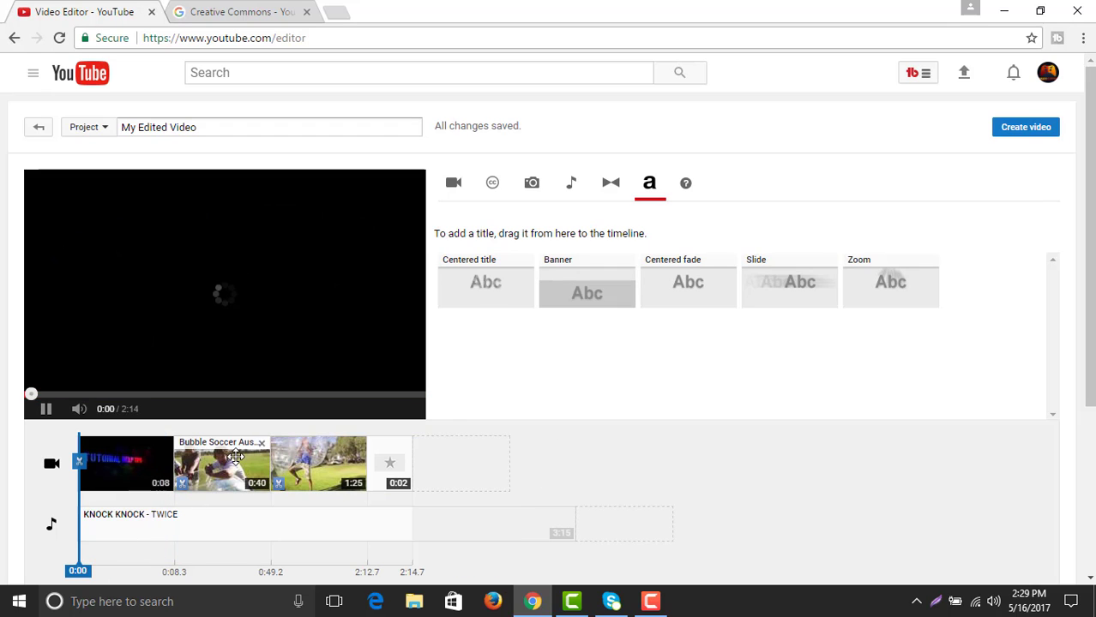
{"action": "left_click", "coordinate": [47, 411]}
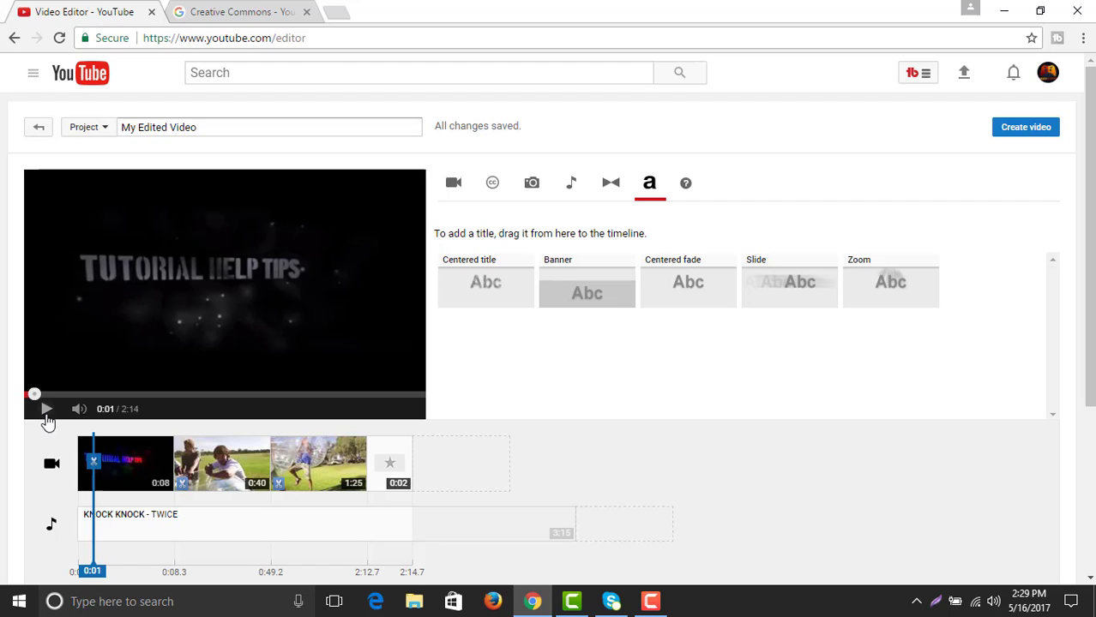
Create the video from the finished project and open the YouTube navigation guide.
{"action": "left_click", "coordinate": [1040, 134]}
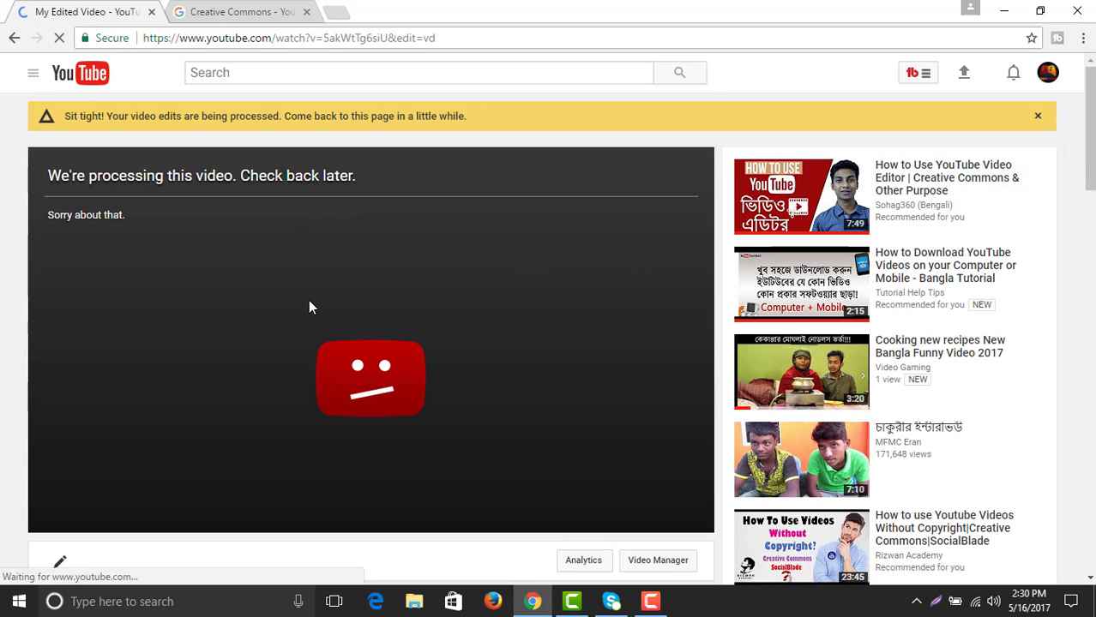
{"action": "left_click", "coordinate": [33, 73]}
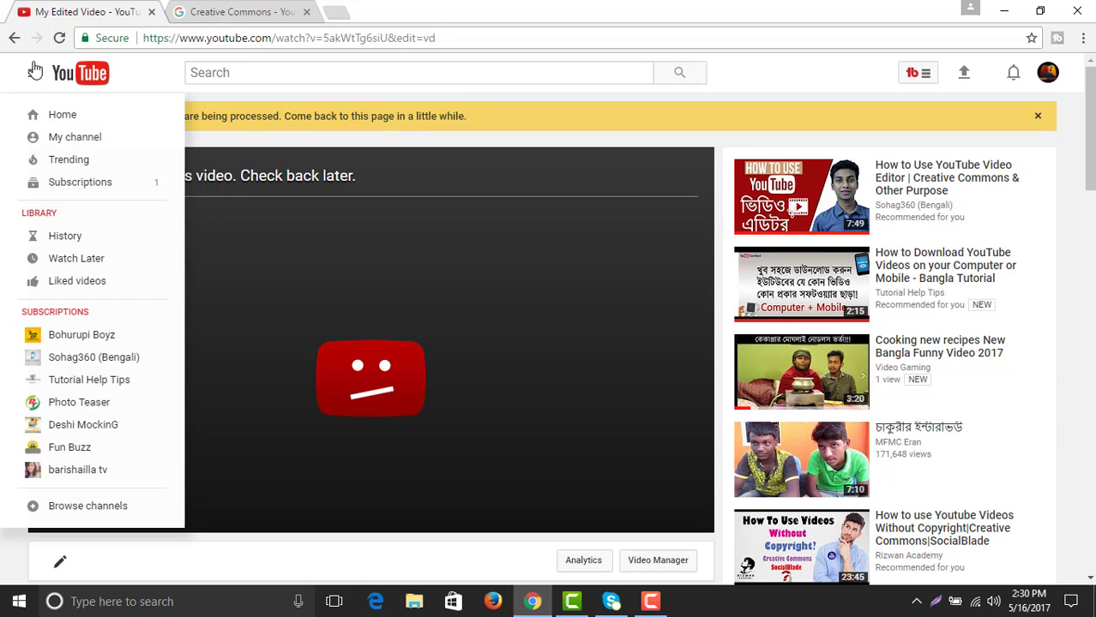
Open the channel's Video Manager and permanently delete the second, duplicate My Edited Video.
{"action": "left_click", "coordinate": [38, 140]}
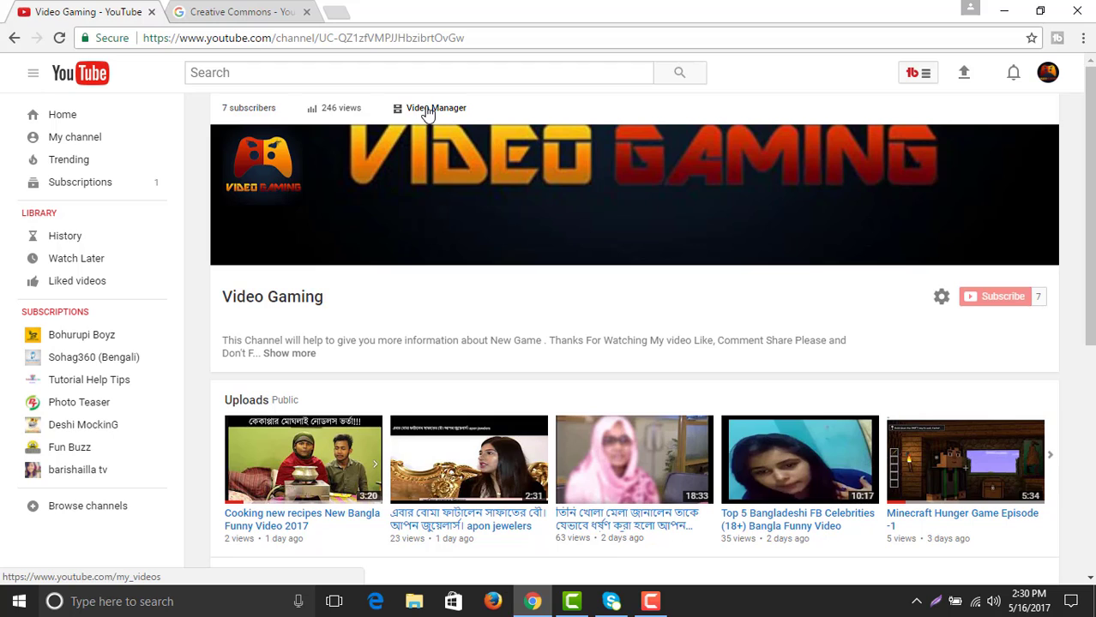
{"action": "left_click", "coordinate": [428, 110]}
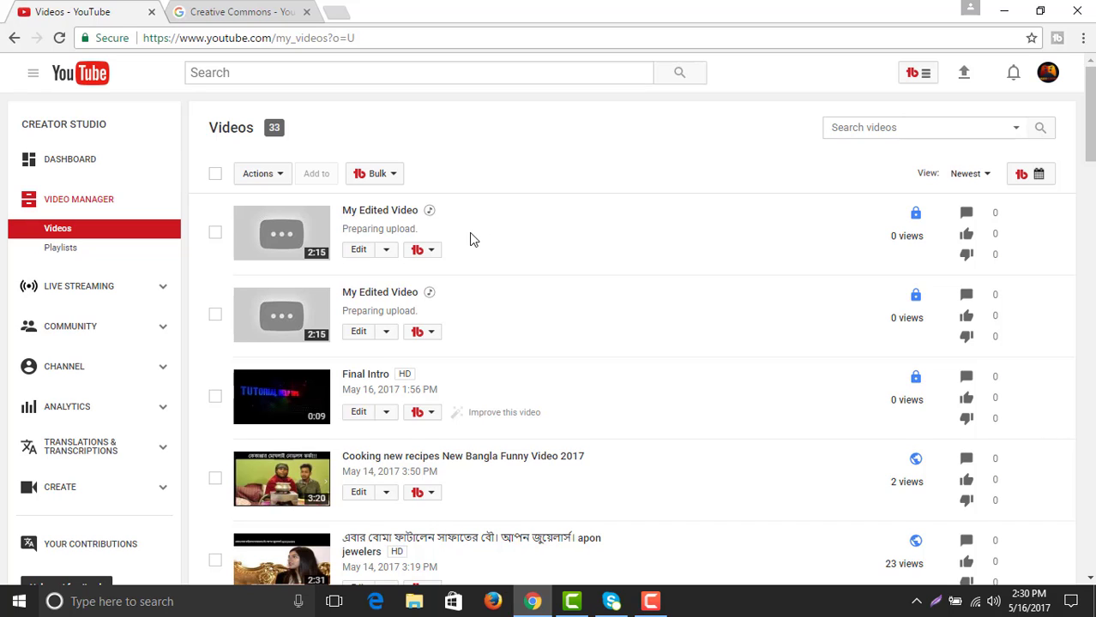
{"action": "left_click", "coordinate": [214, 316]}
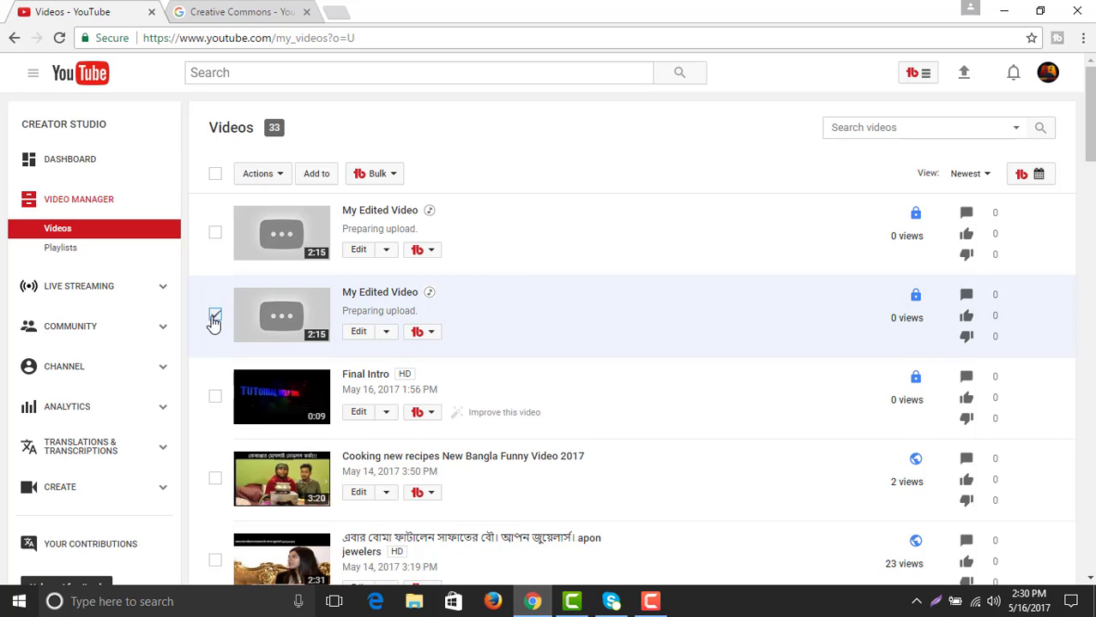
{"action": "left_click", "coordinate": [260, 174]}
{"action": "left_click", "coordinate": [268, 354]}
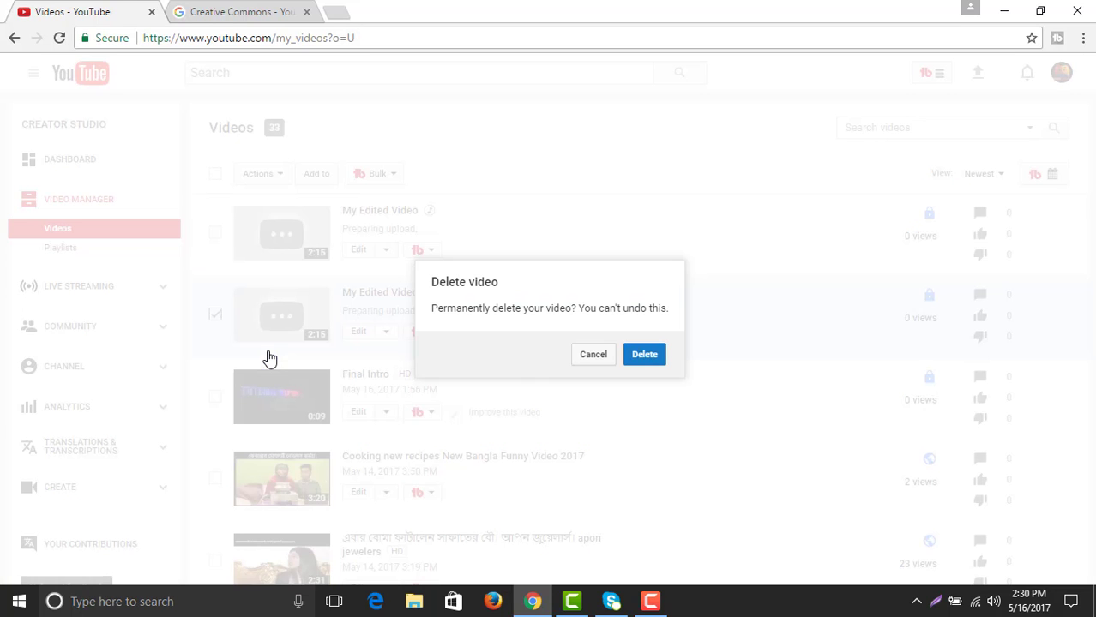
{"action": "left_click", "coordinate": [643, 356]}
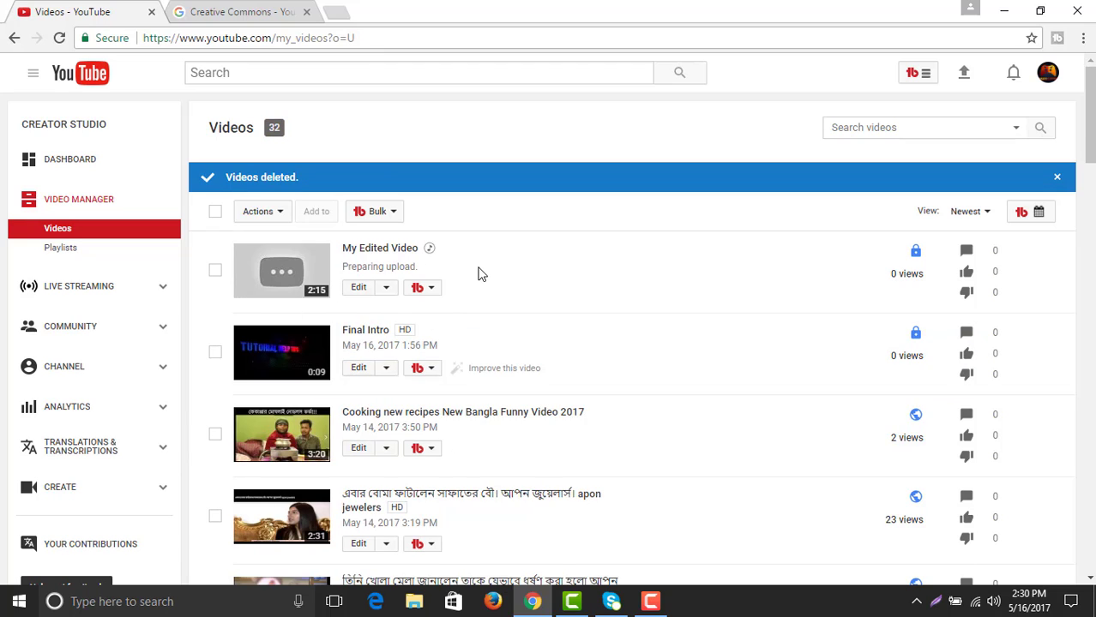
Open the remaining My Edited Video for editing and review its basic info, including title, description, tags and privacy.
{"action": "left_click", "coordinate": [361, 292]}
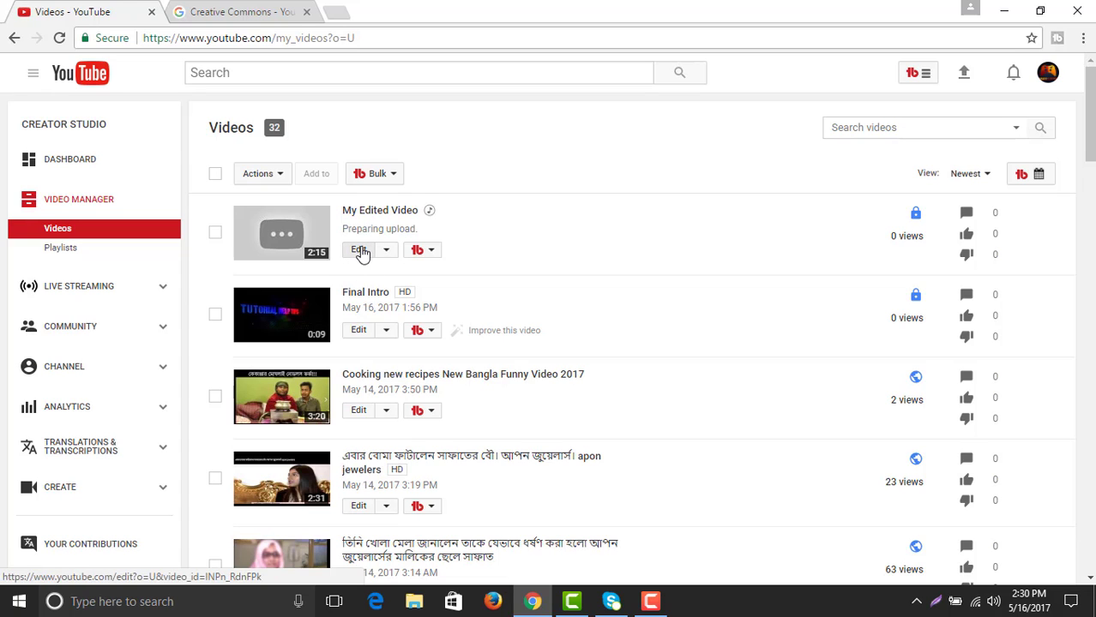
{"action": "left_click", "coordinate": [360, 251]}
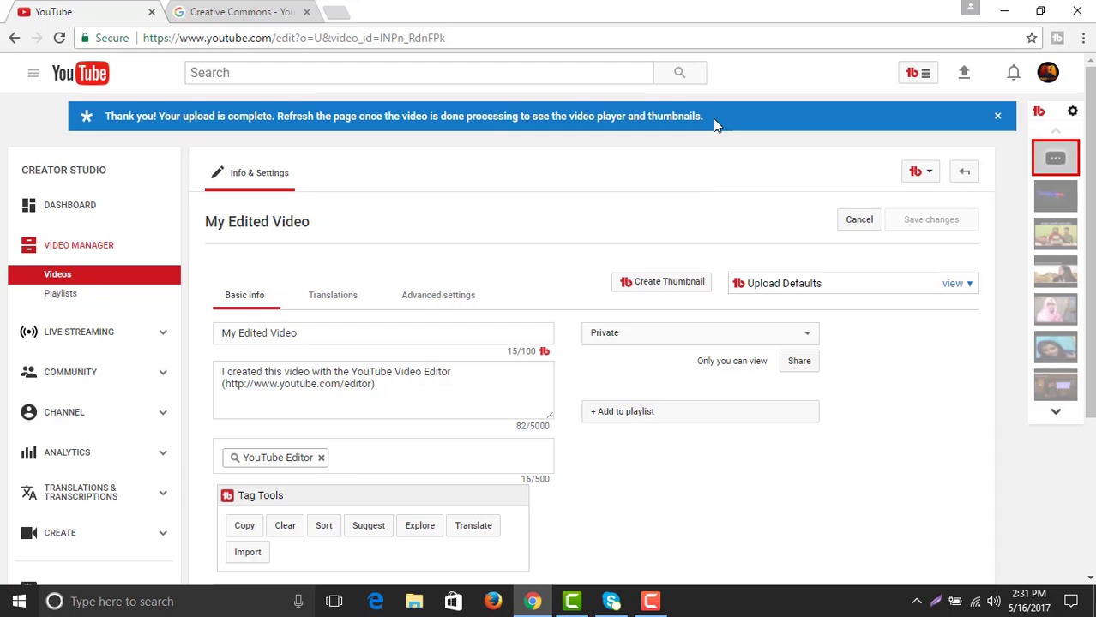
{"action": "scroll", "coordinate": [342, 218], "scroll_direction": "down", "scroll_amount": 1}
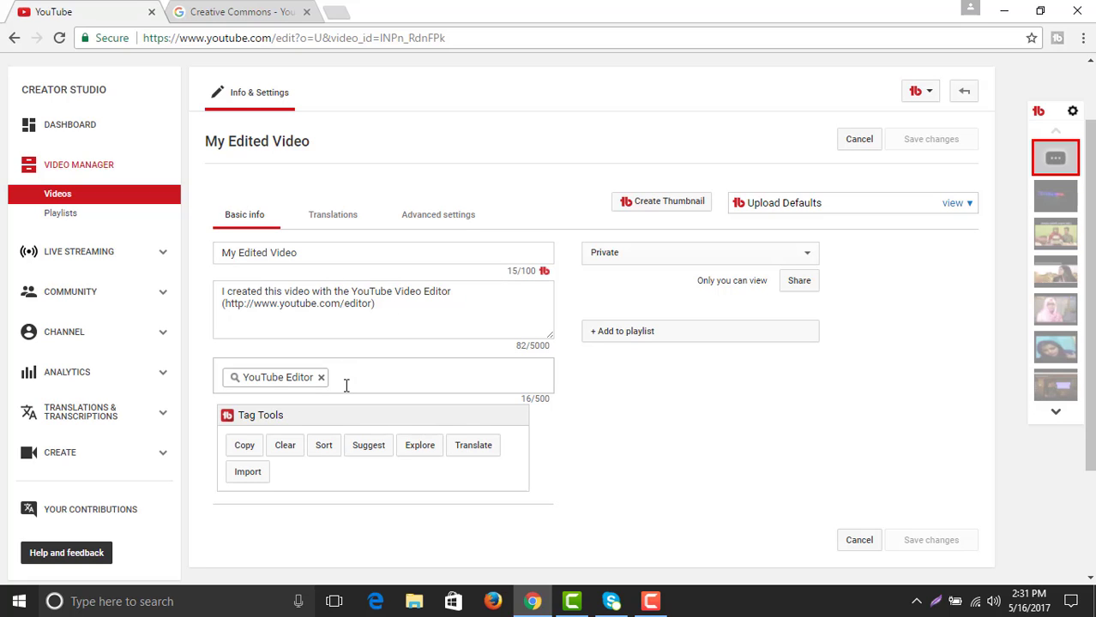
{"action": "scroll", "coordinate": [346, 385], "scroll_direction": "down", "scroll_amount": 2}
{"action": "scroll", "coordinate": [347, 386], "scroll_direction": "up", "scroll_amount": 3}
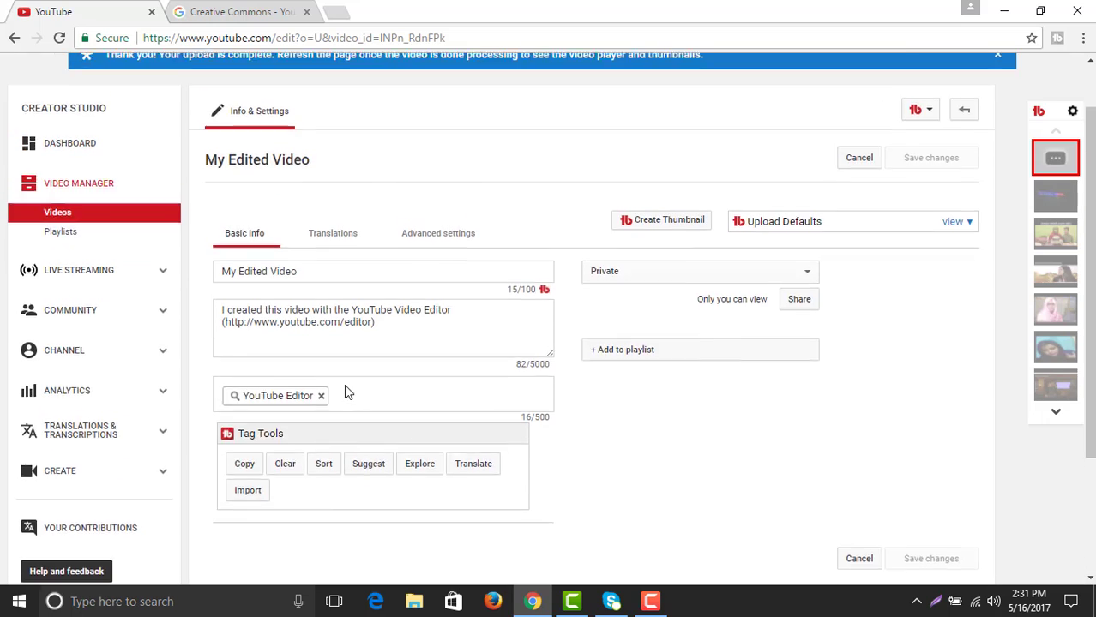